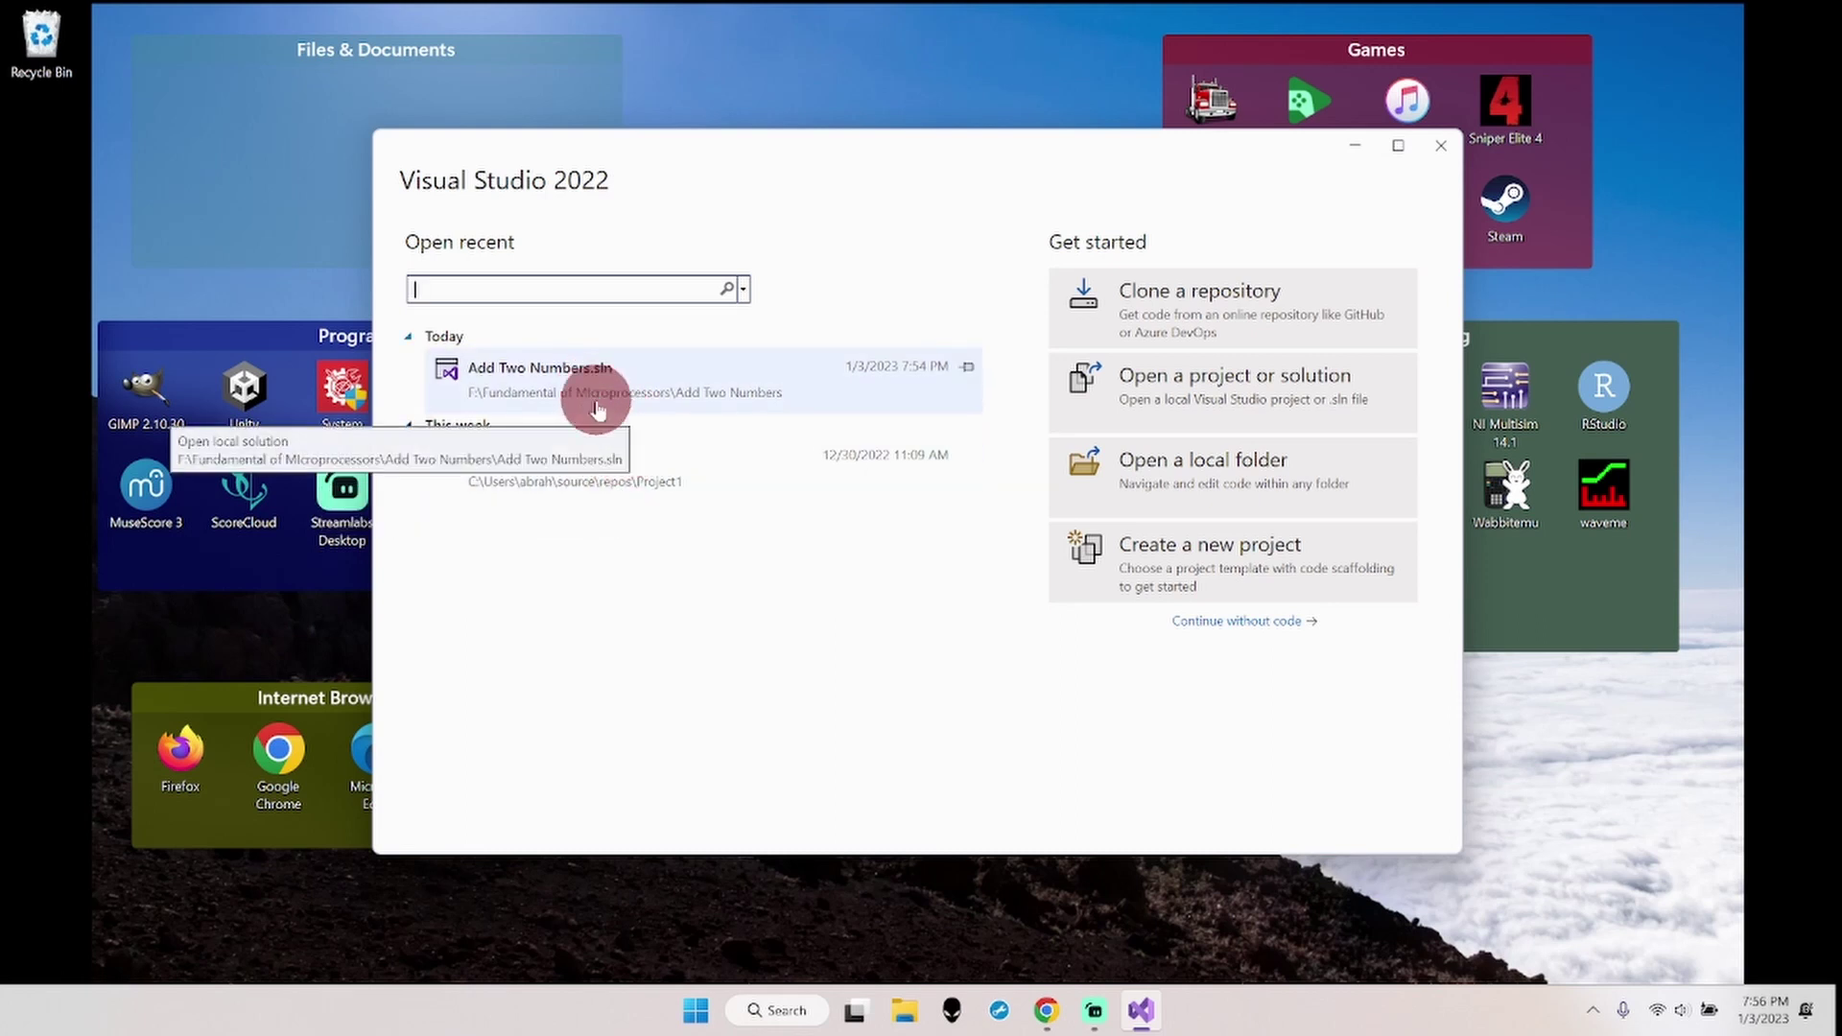
# - Open the recent Add Two Numbers solution and bring up the extension manager
pyautogui.click(505, 291)
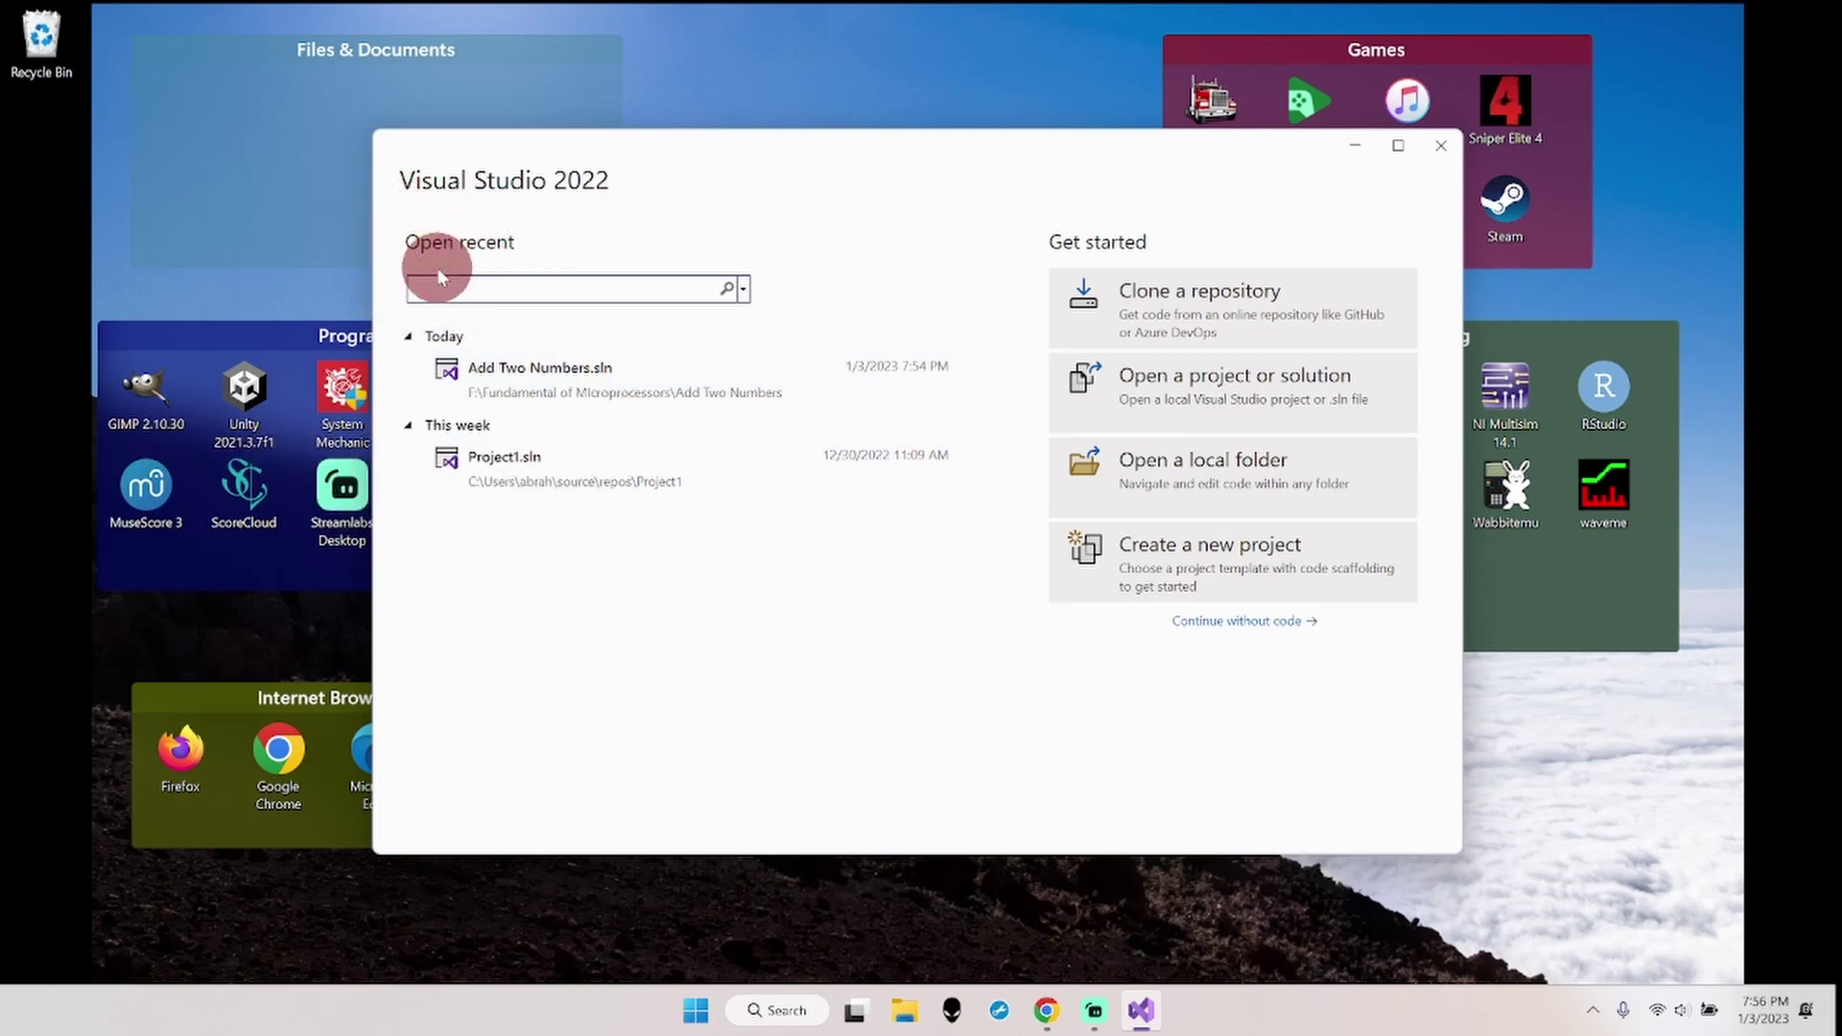
pyautogui.click(587, 384)
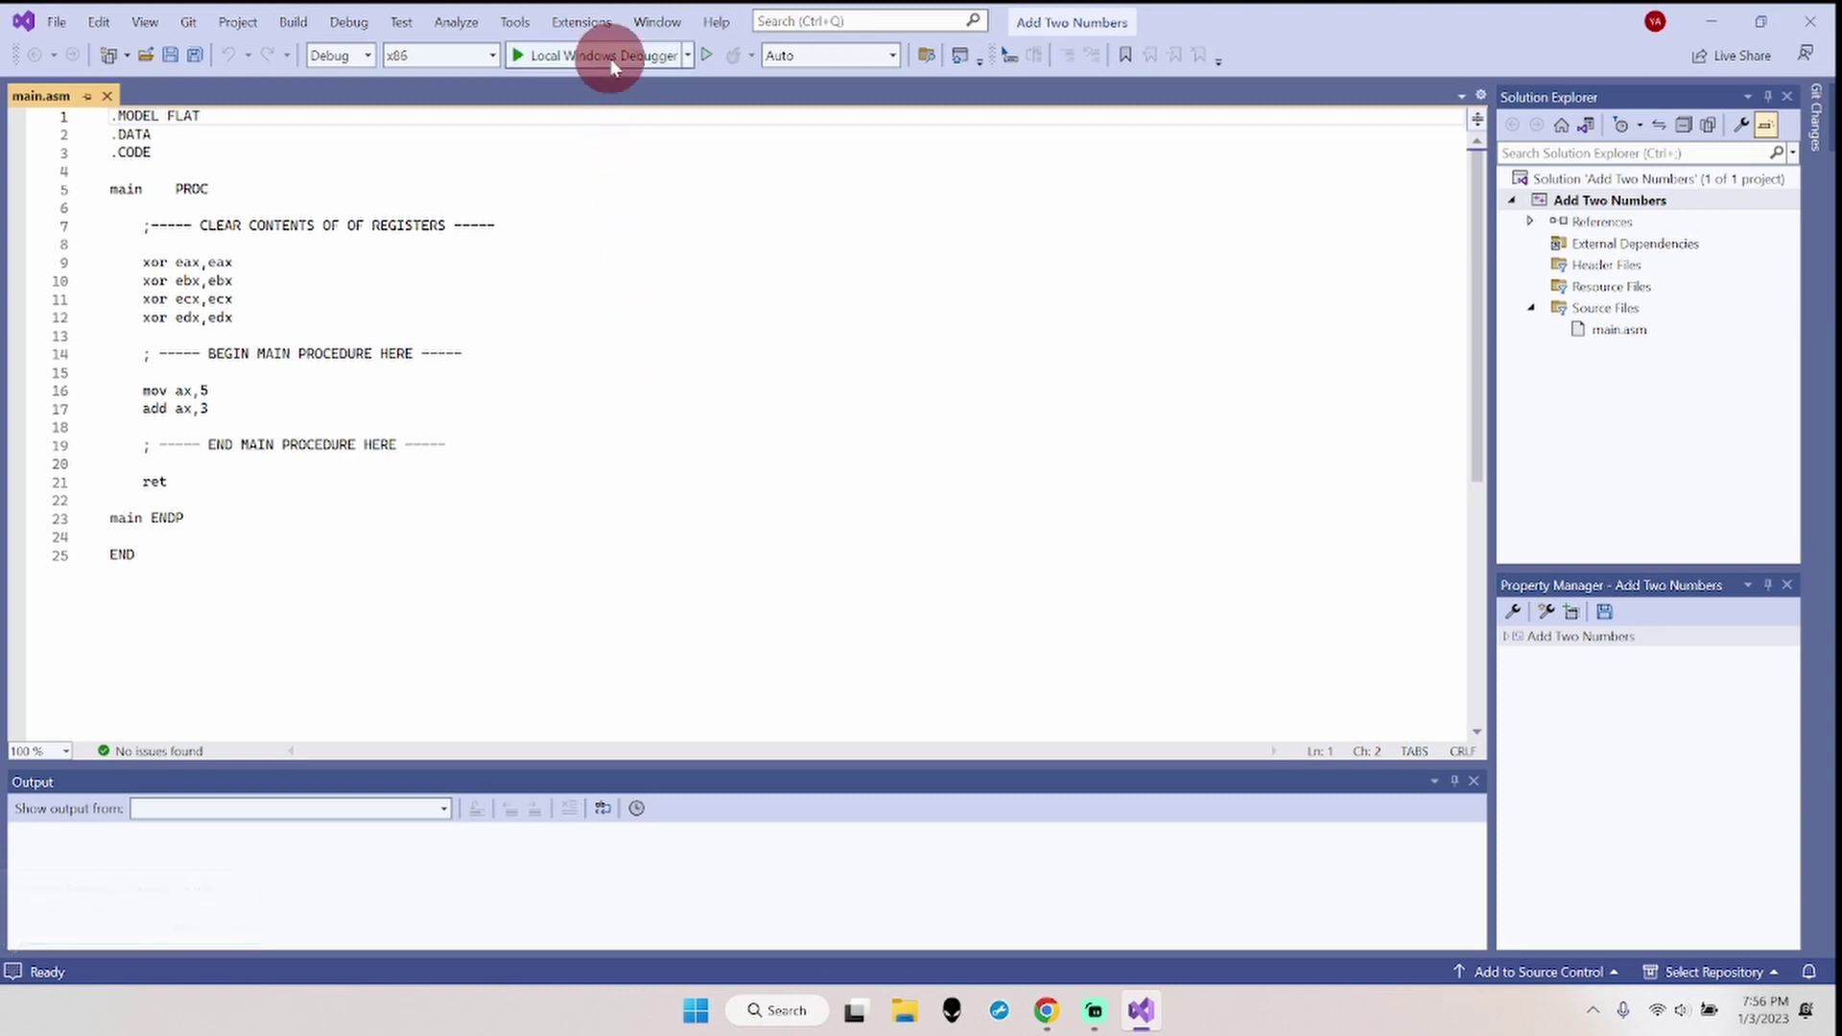
pyautogui.click(595, 32)
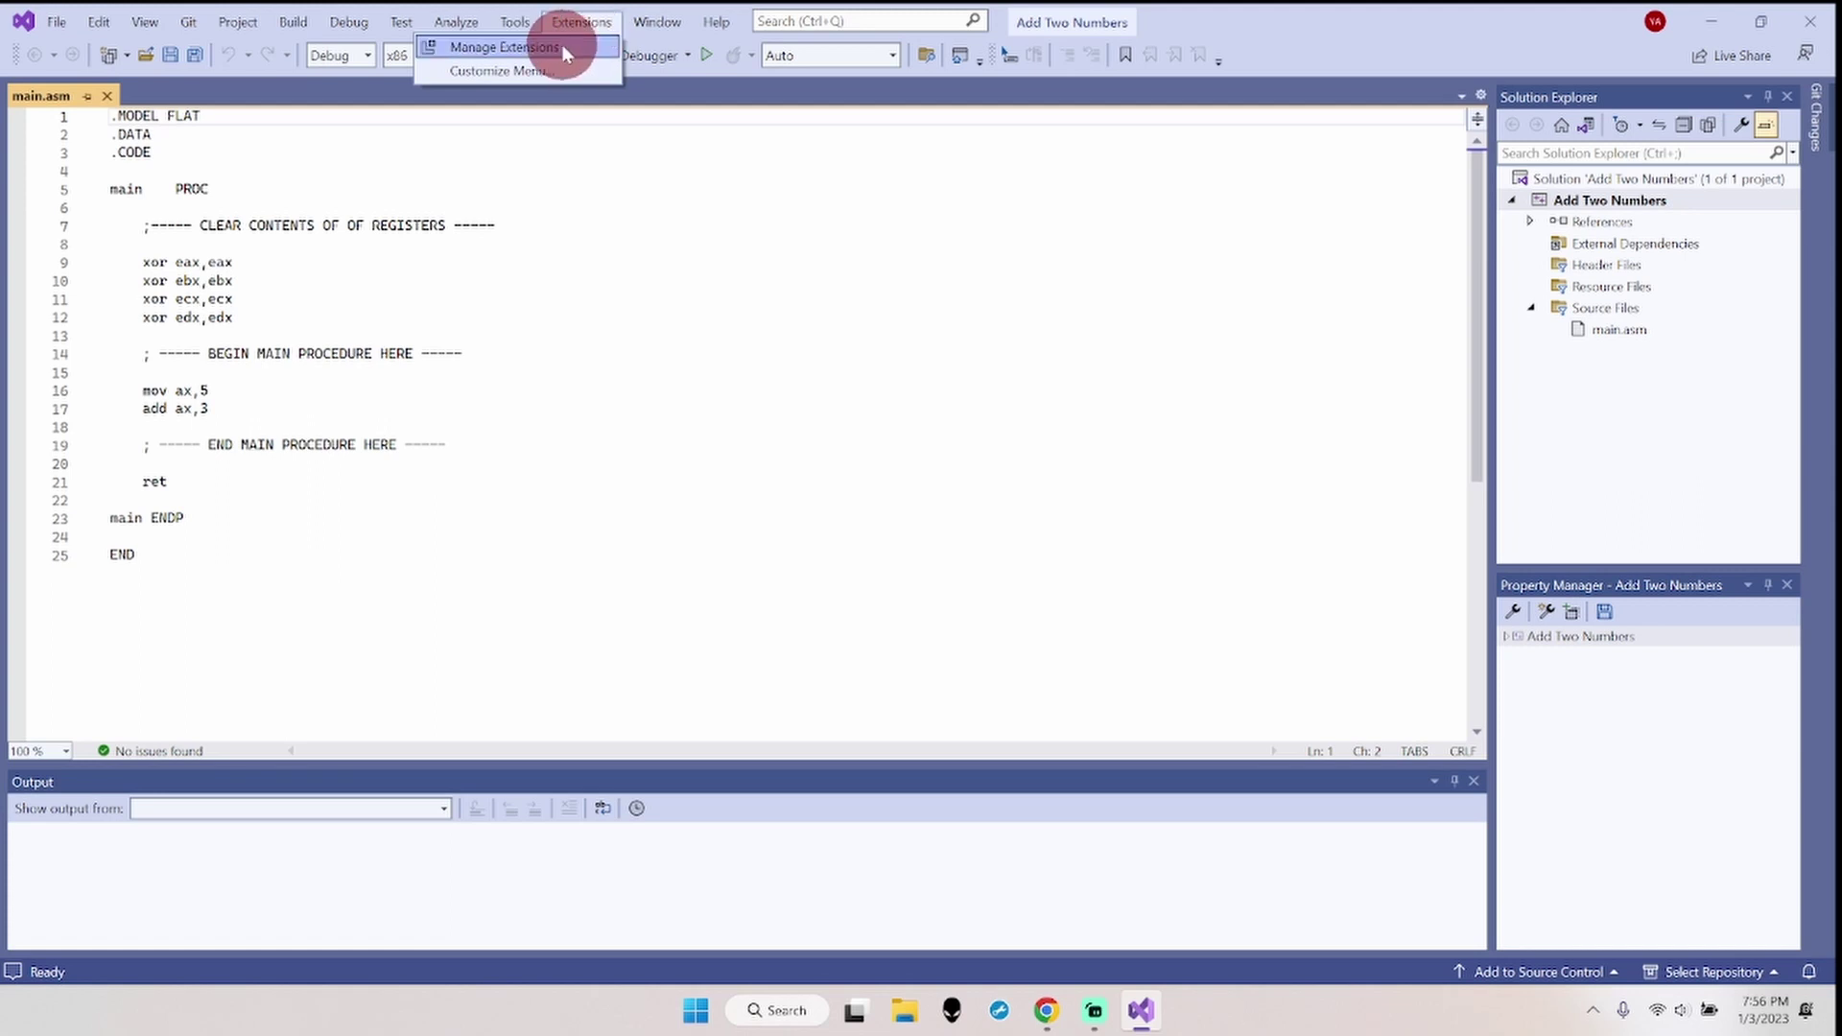
pyautogui.click(563, 48)
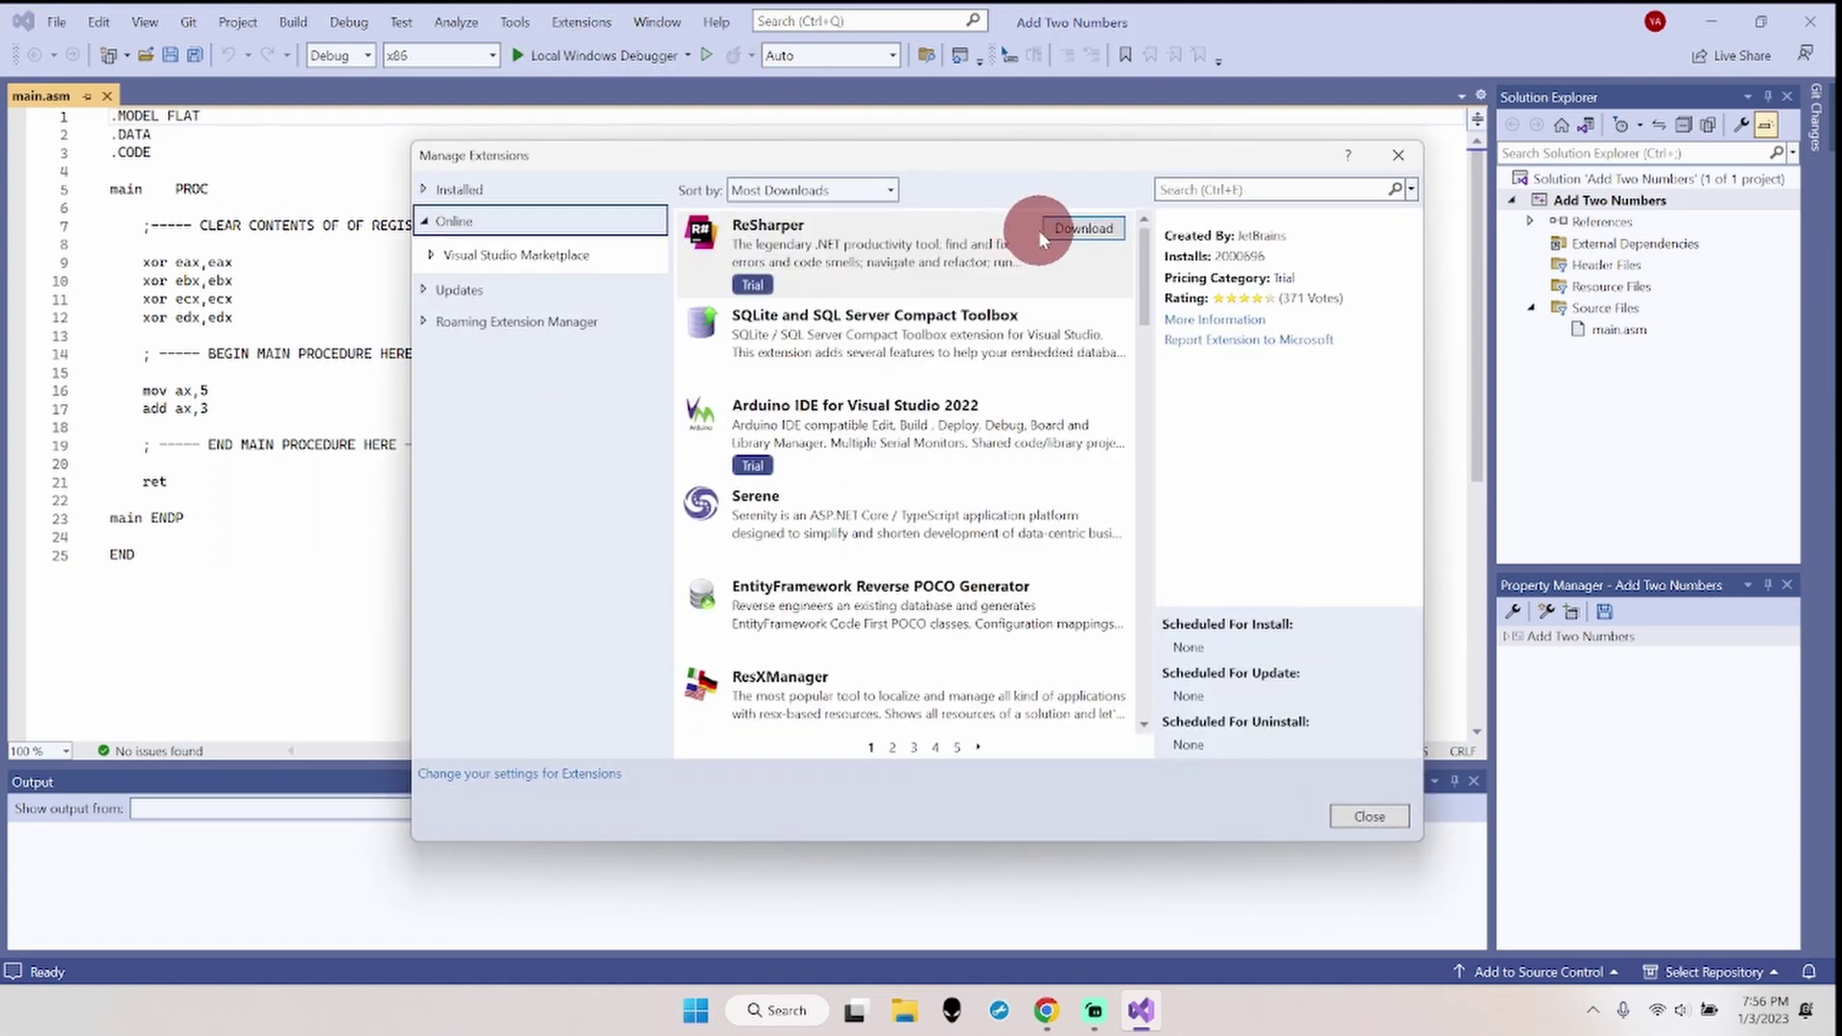
# - Search the online Visual Studio extensions for "asm" and for "asmdude"
pyautogui.click(1238, 188)
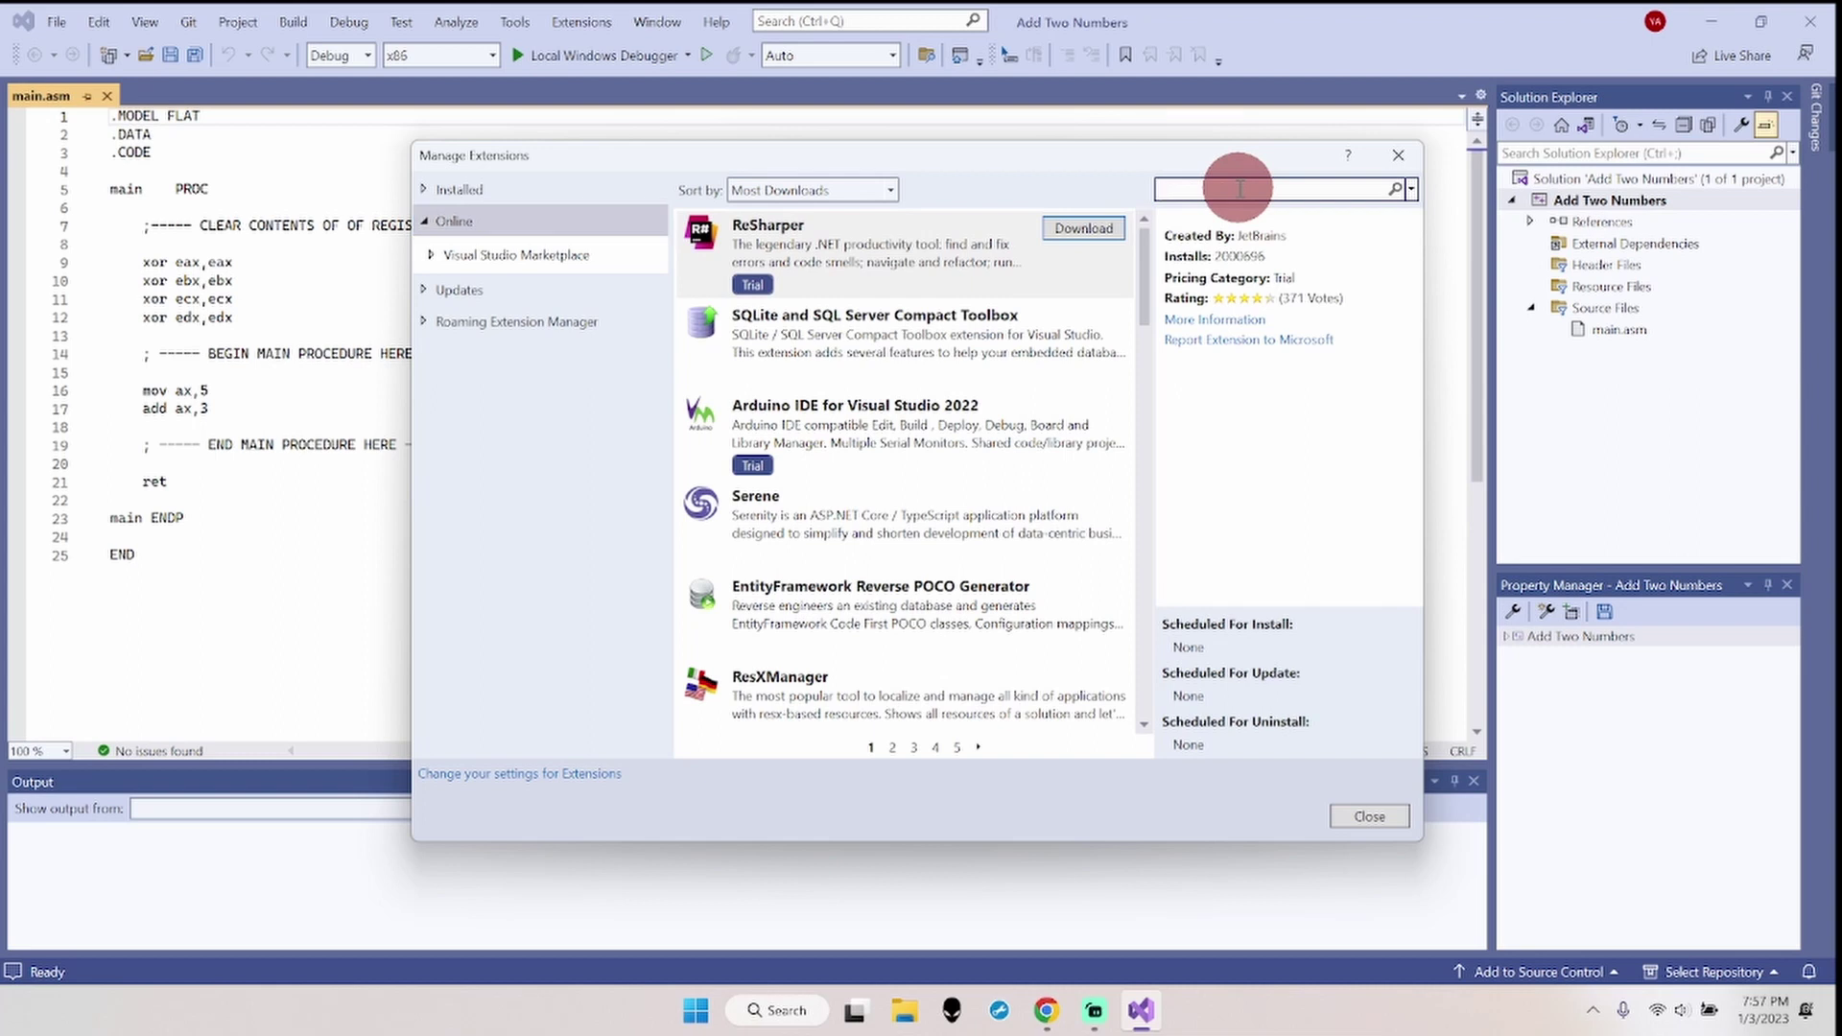
pyautogui.write('asm')
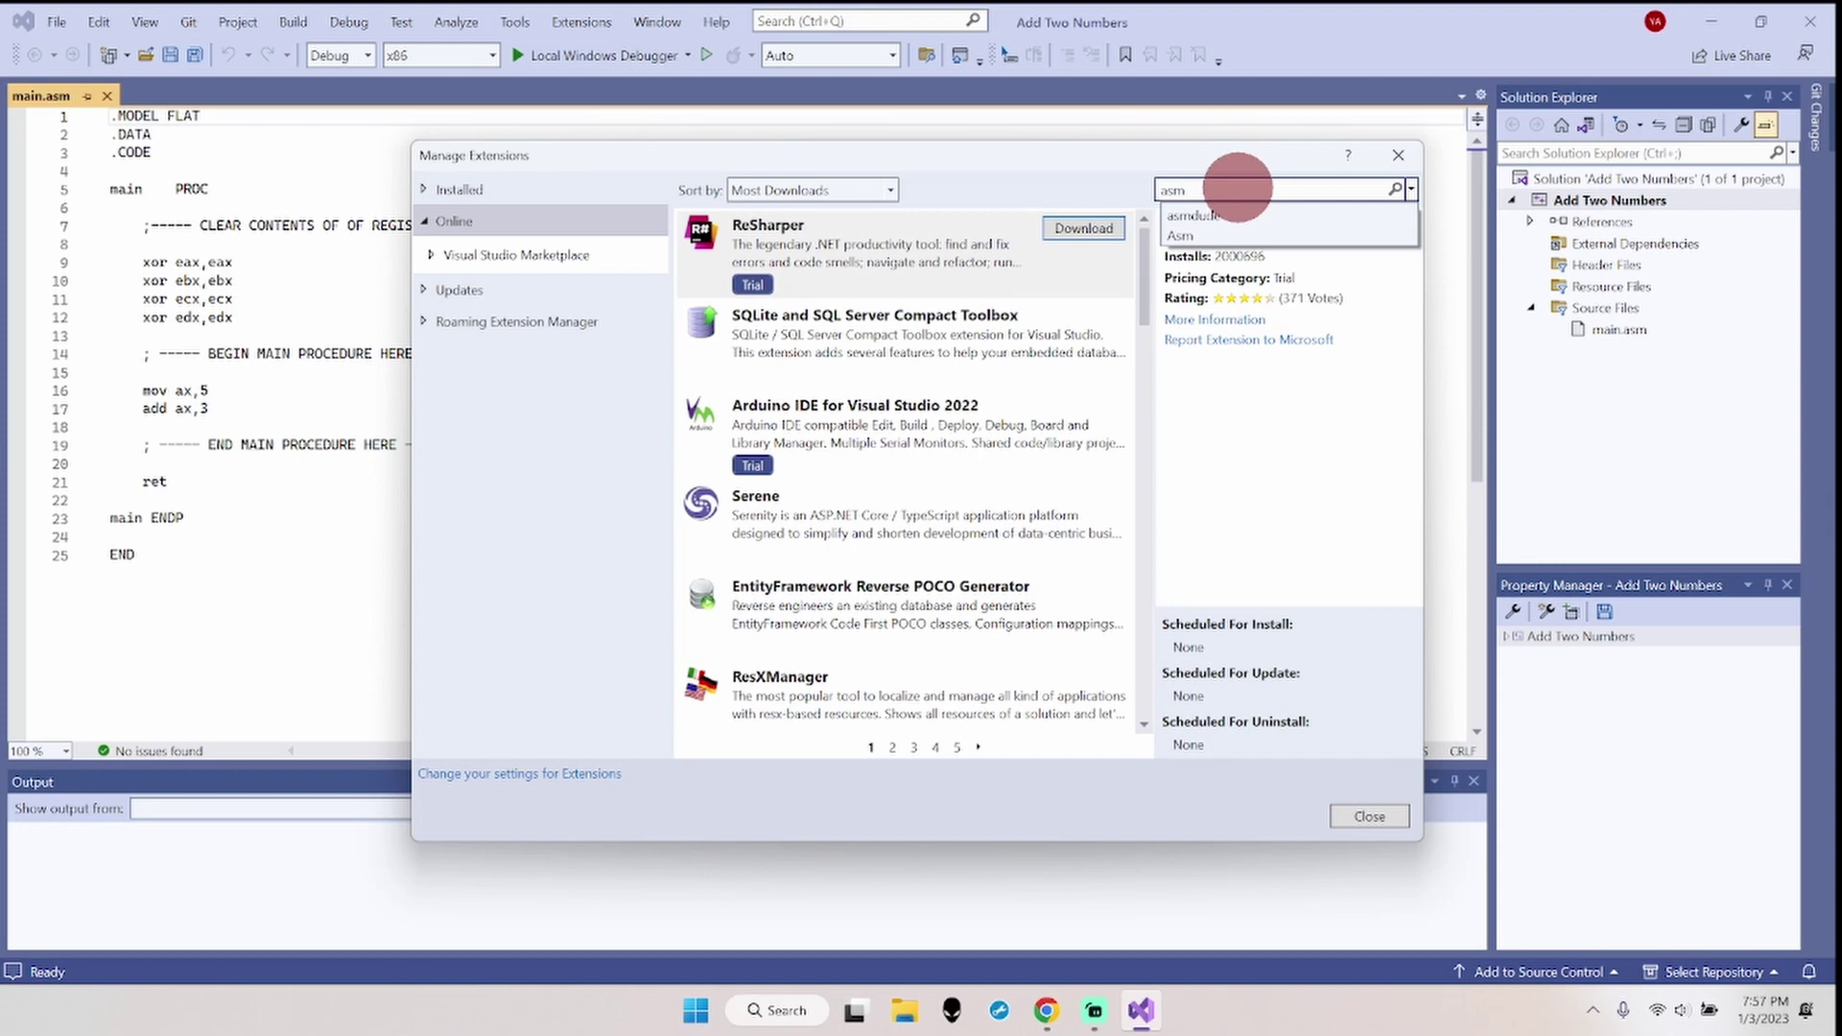
pyautogui.press('Return')
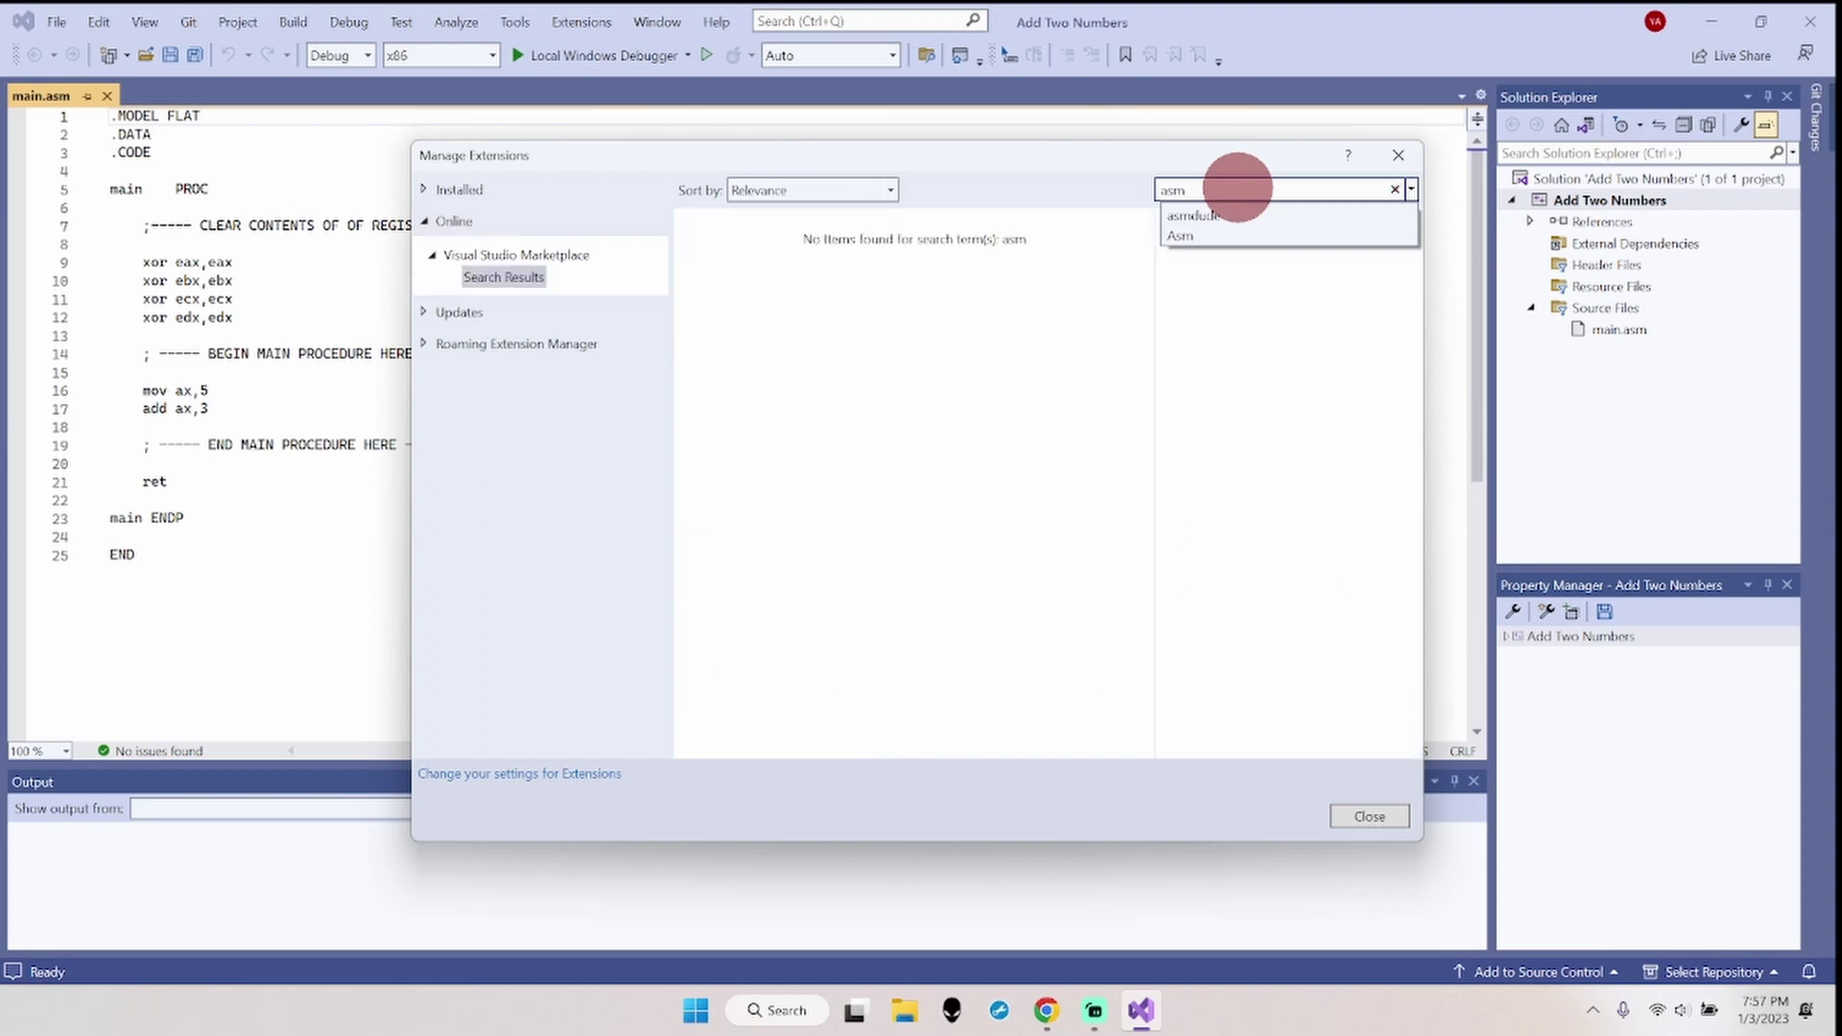
pyautogui.write('smdude')
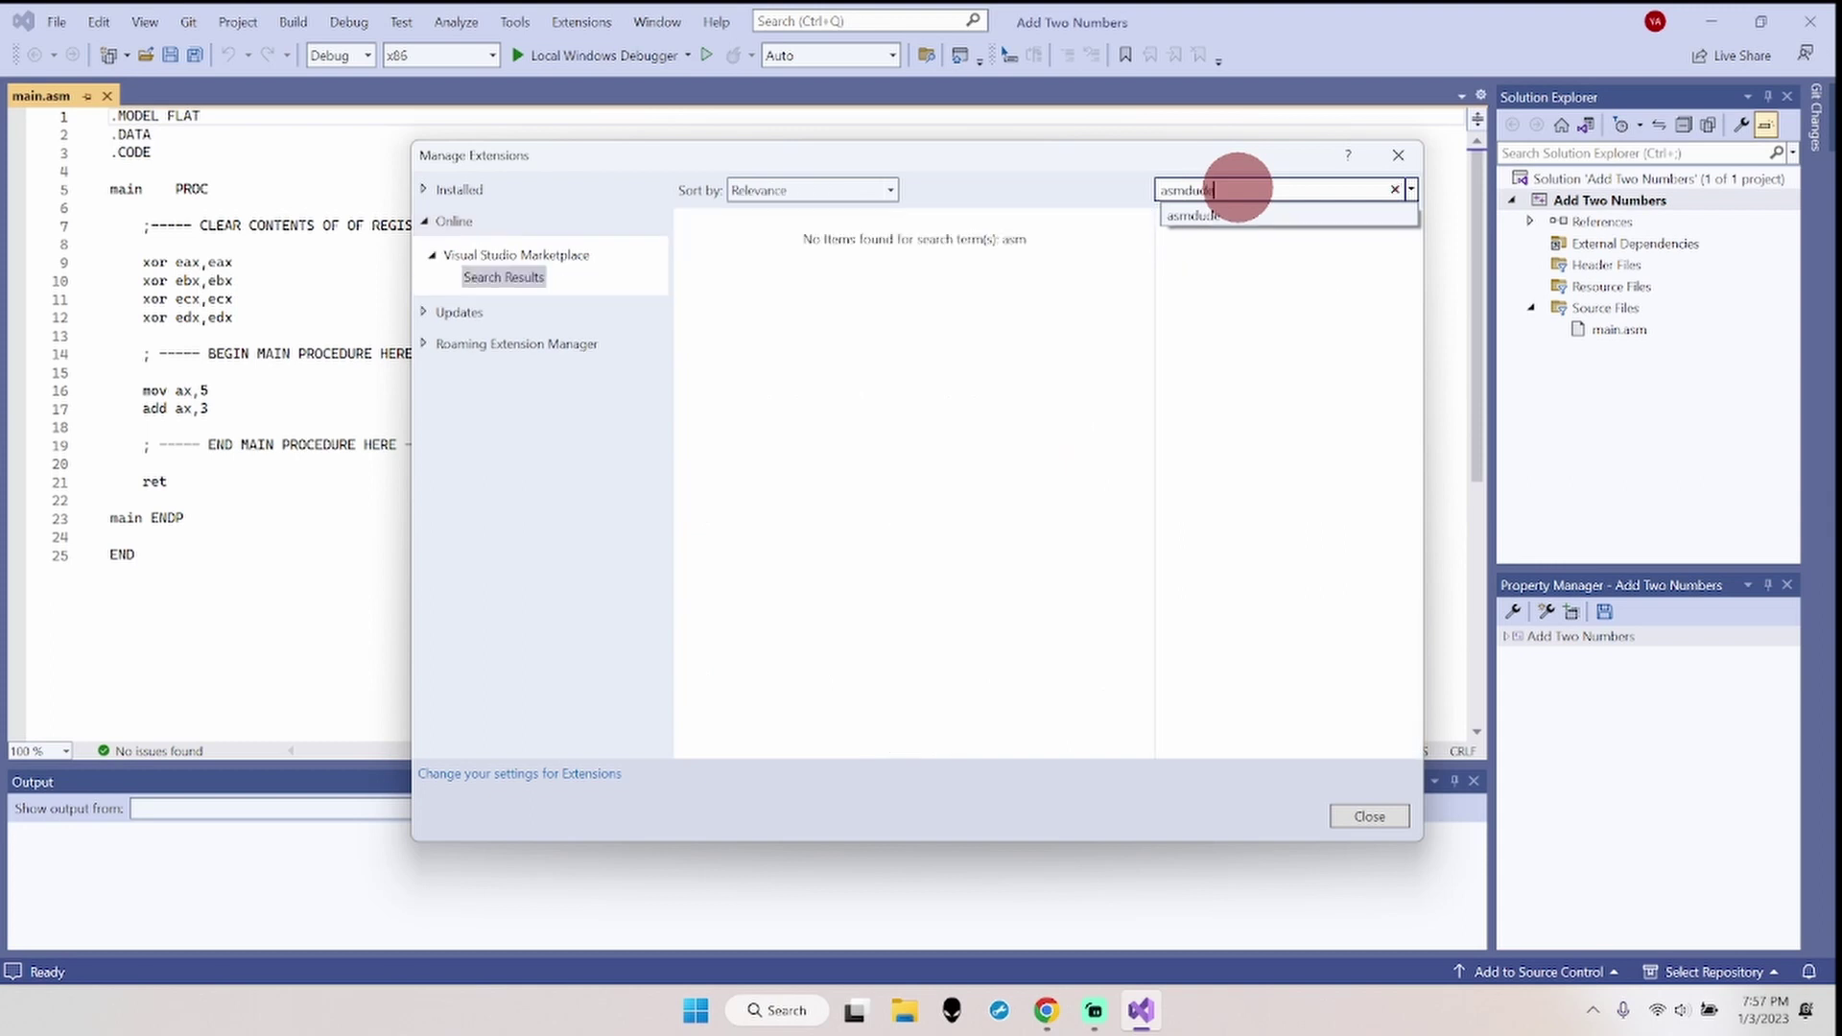
pyautogui.press('Return')
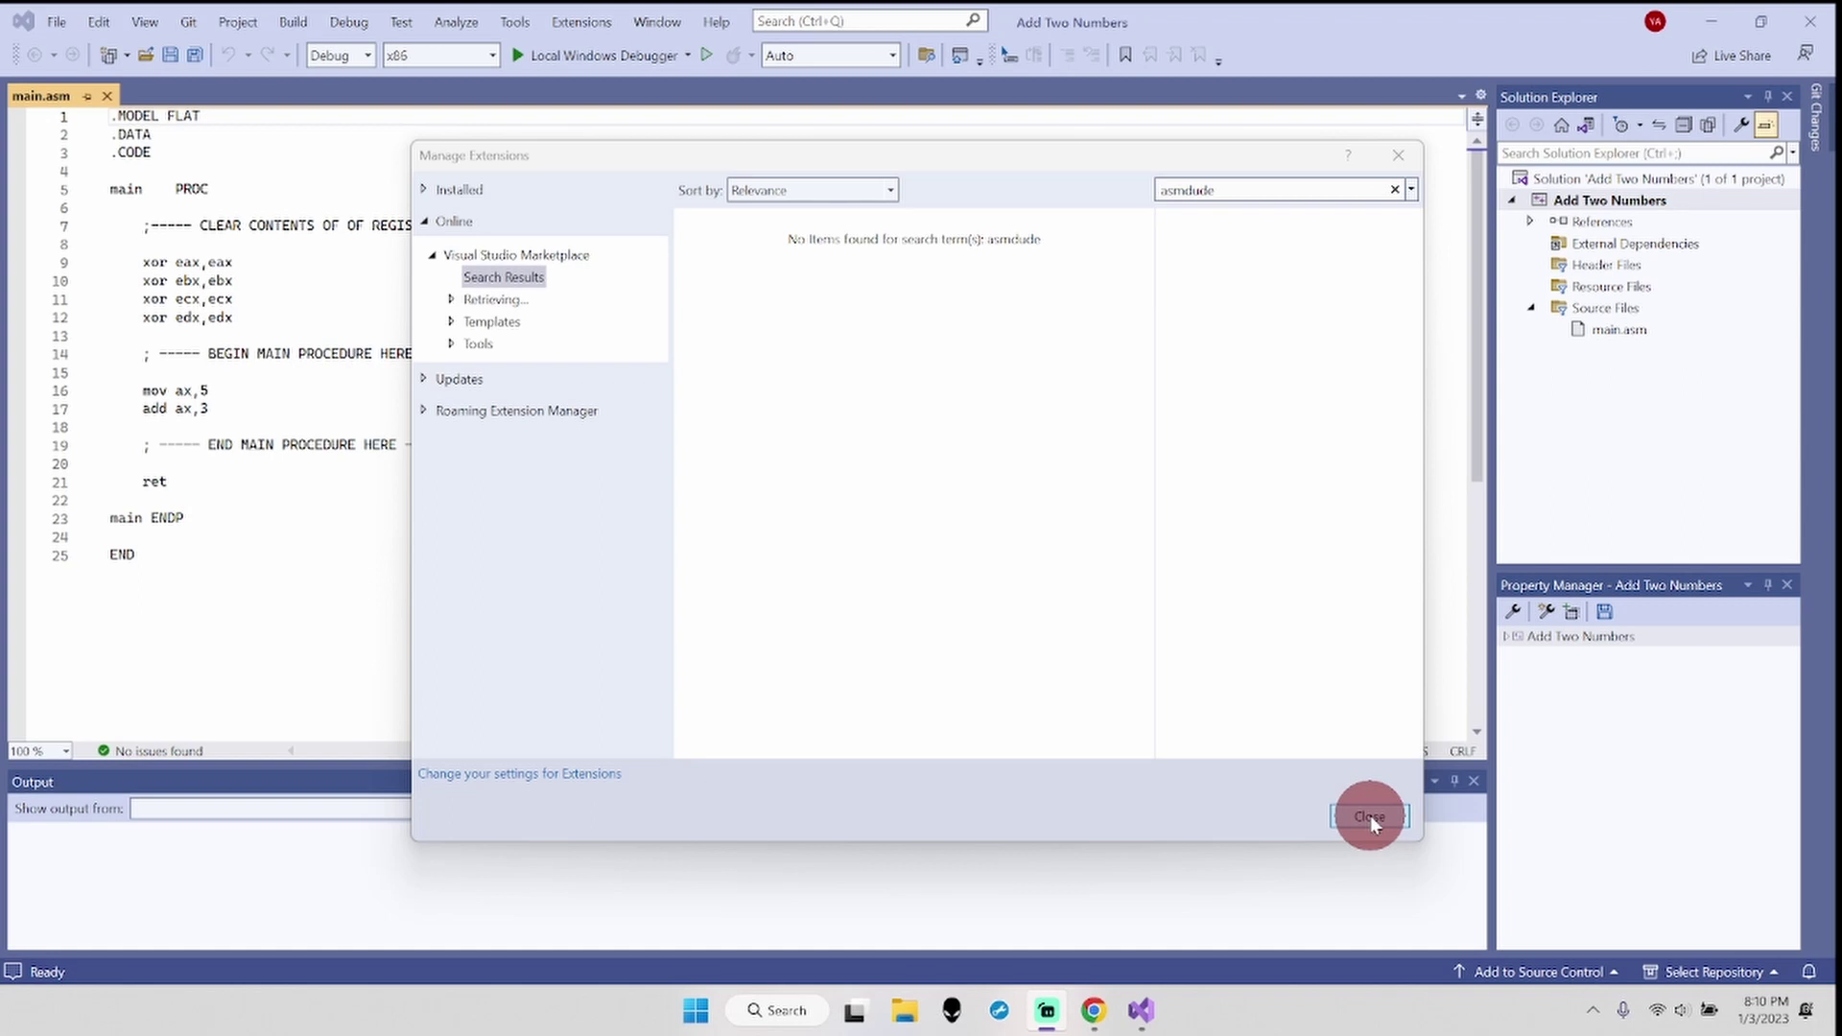
# - Close the extension manager and exit Visual Studio
pyautogui.click(1369, 815)
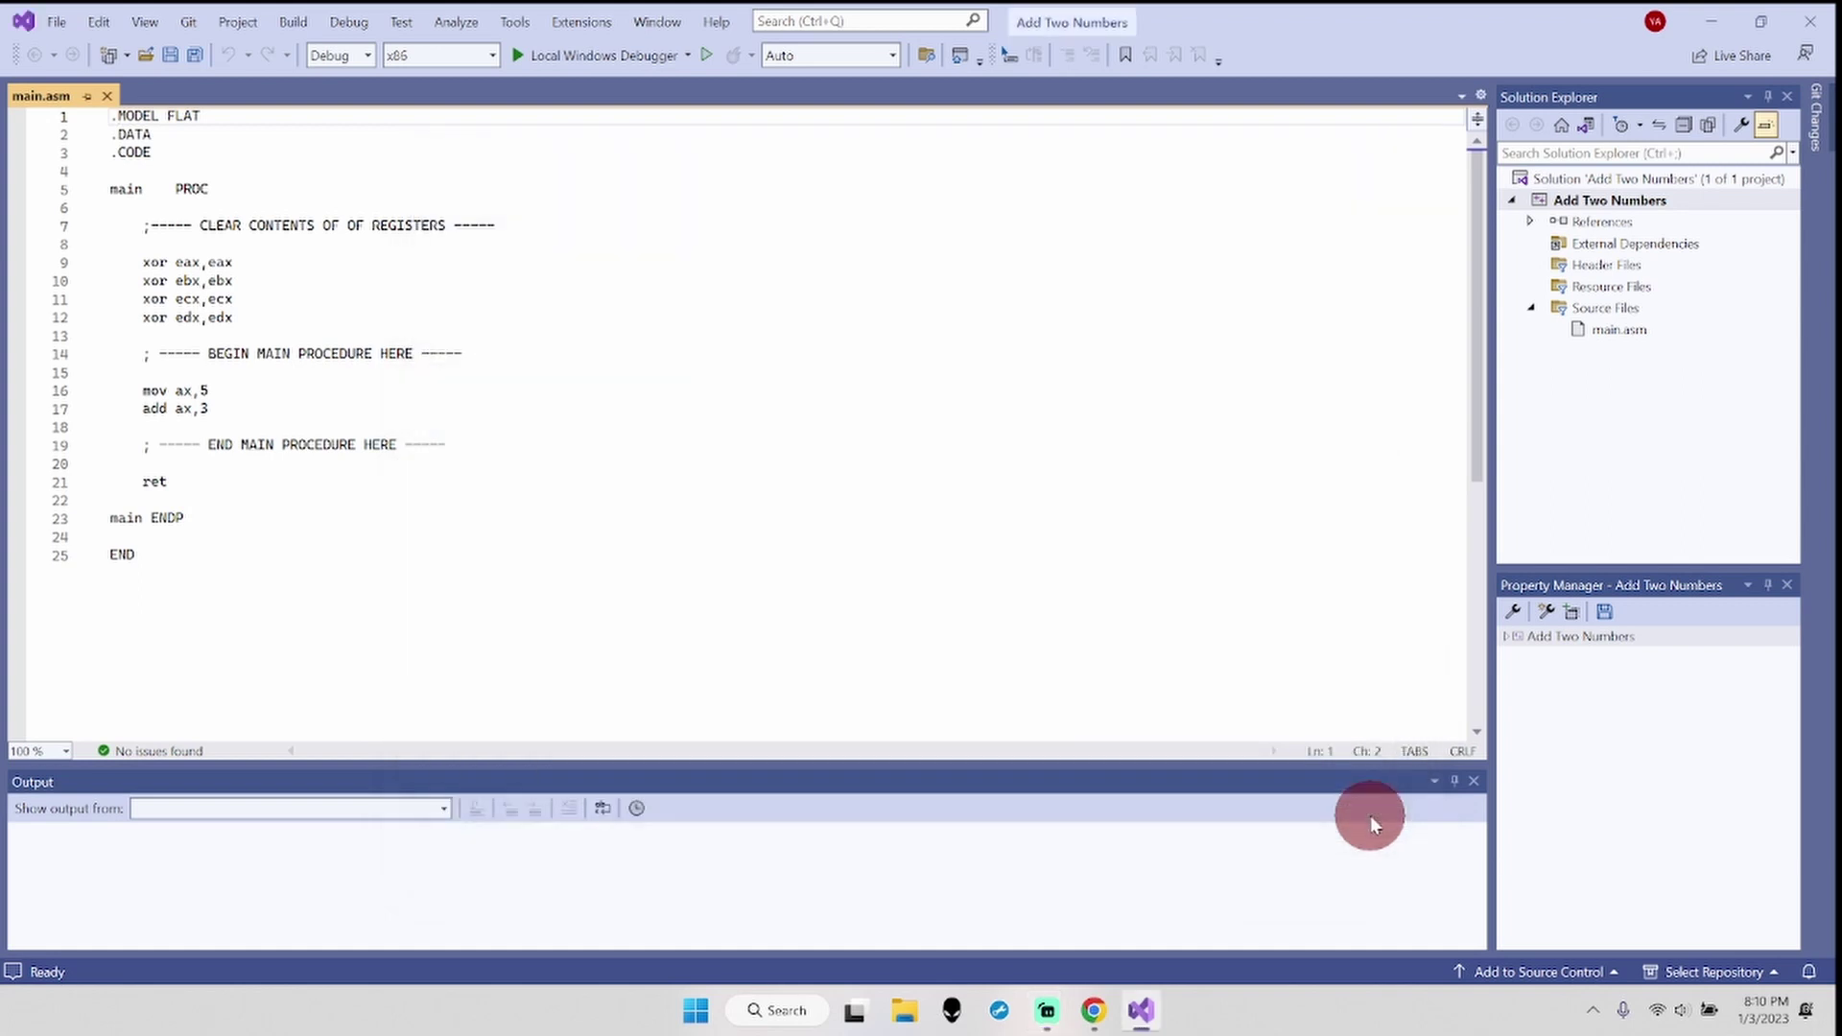
pyautogui.click(1812, 21)
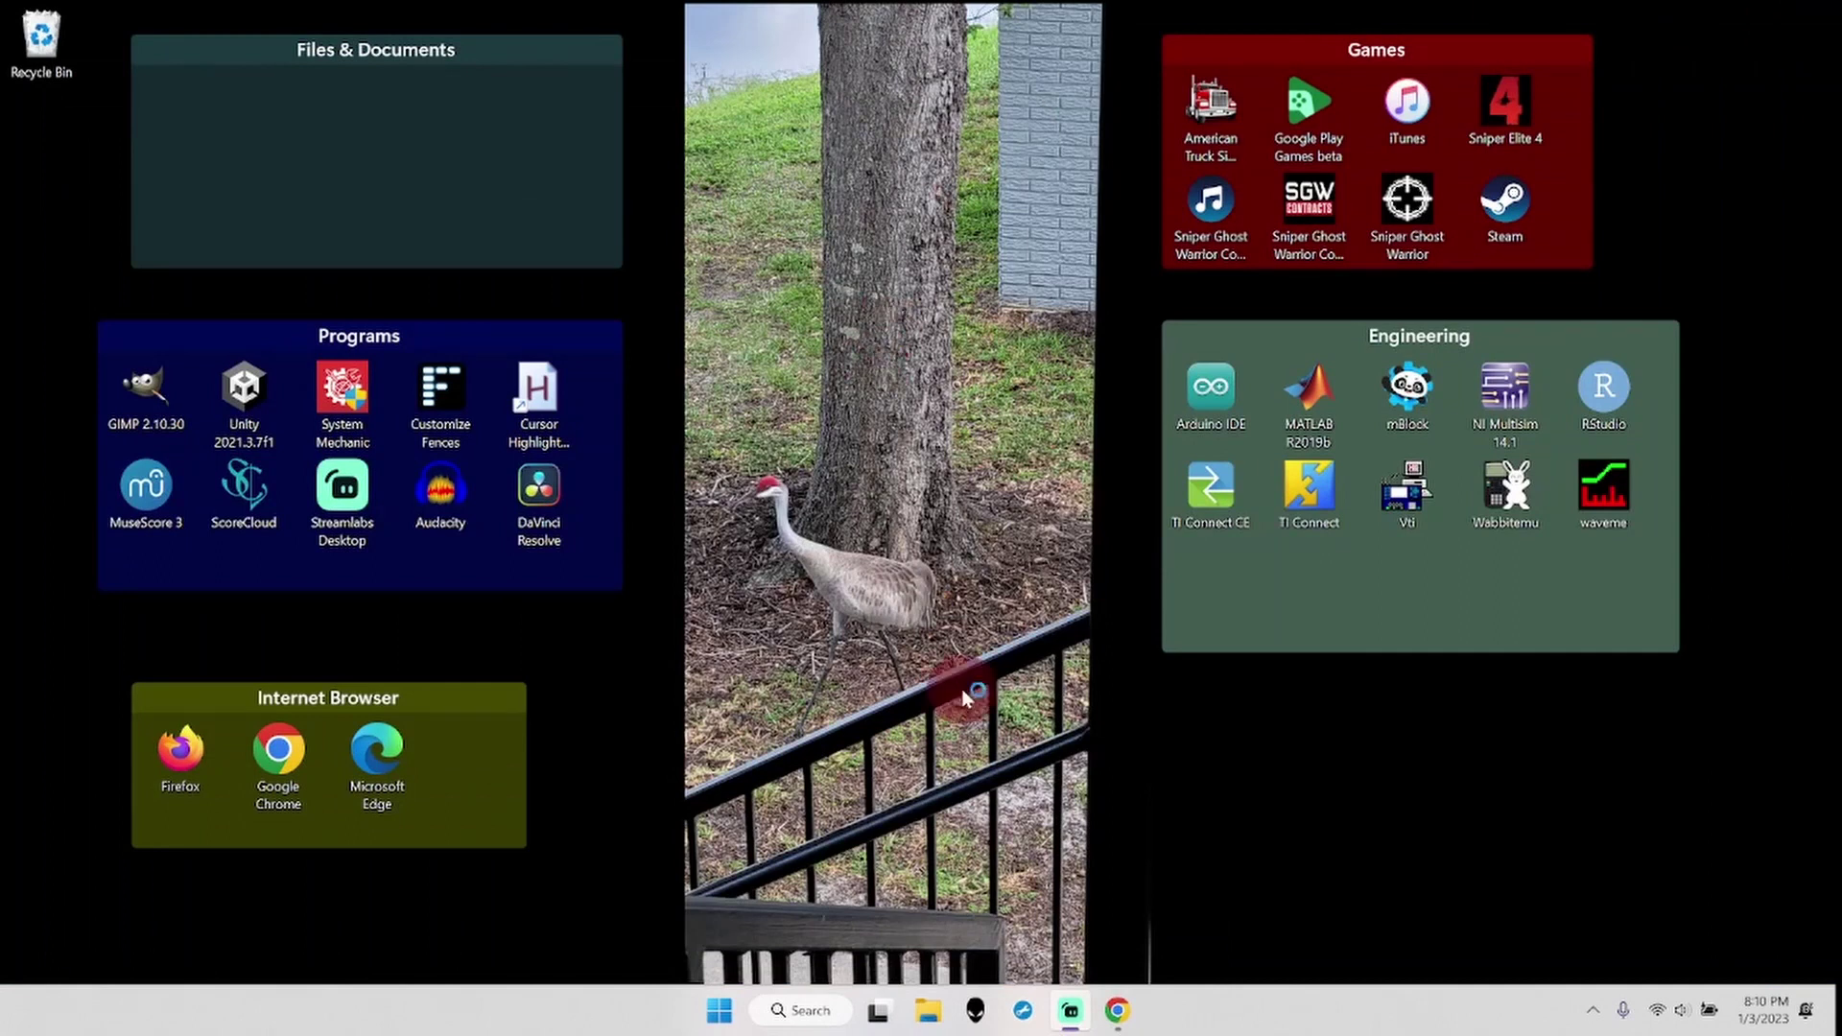
# - Switch to Chrome and open the asm-dude GitHub issue "Visual Studio 2022 support #128" from the asmdude search results
pyautogui.click(1116, 1009)
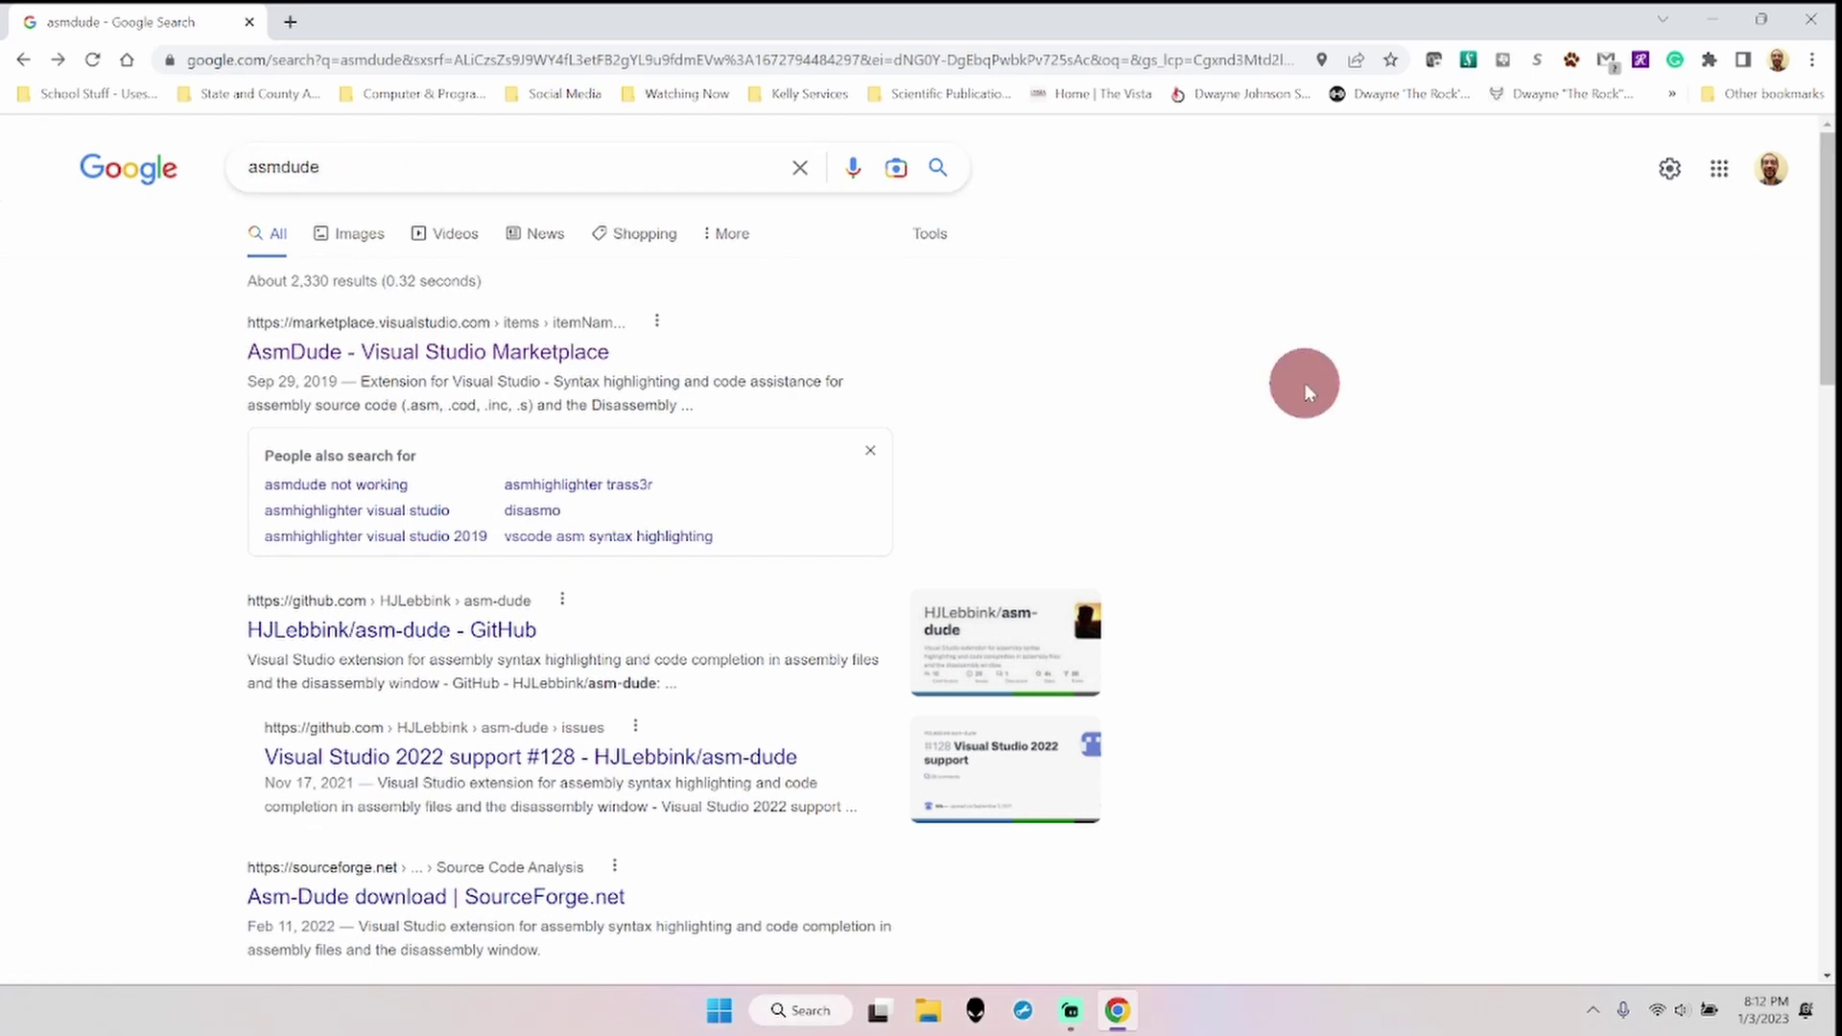
pyautogui.scroll(-1, 1107, 746)
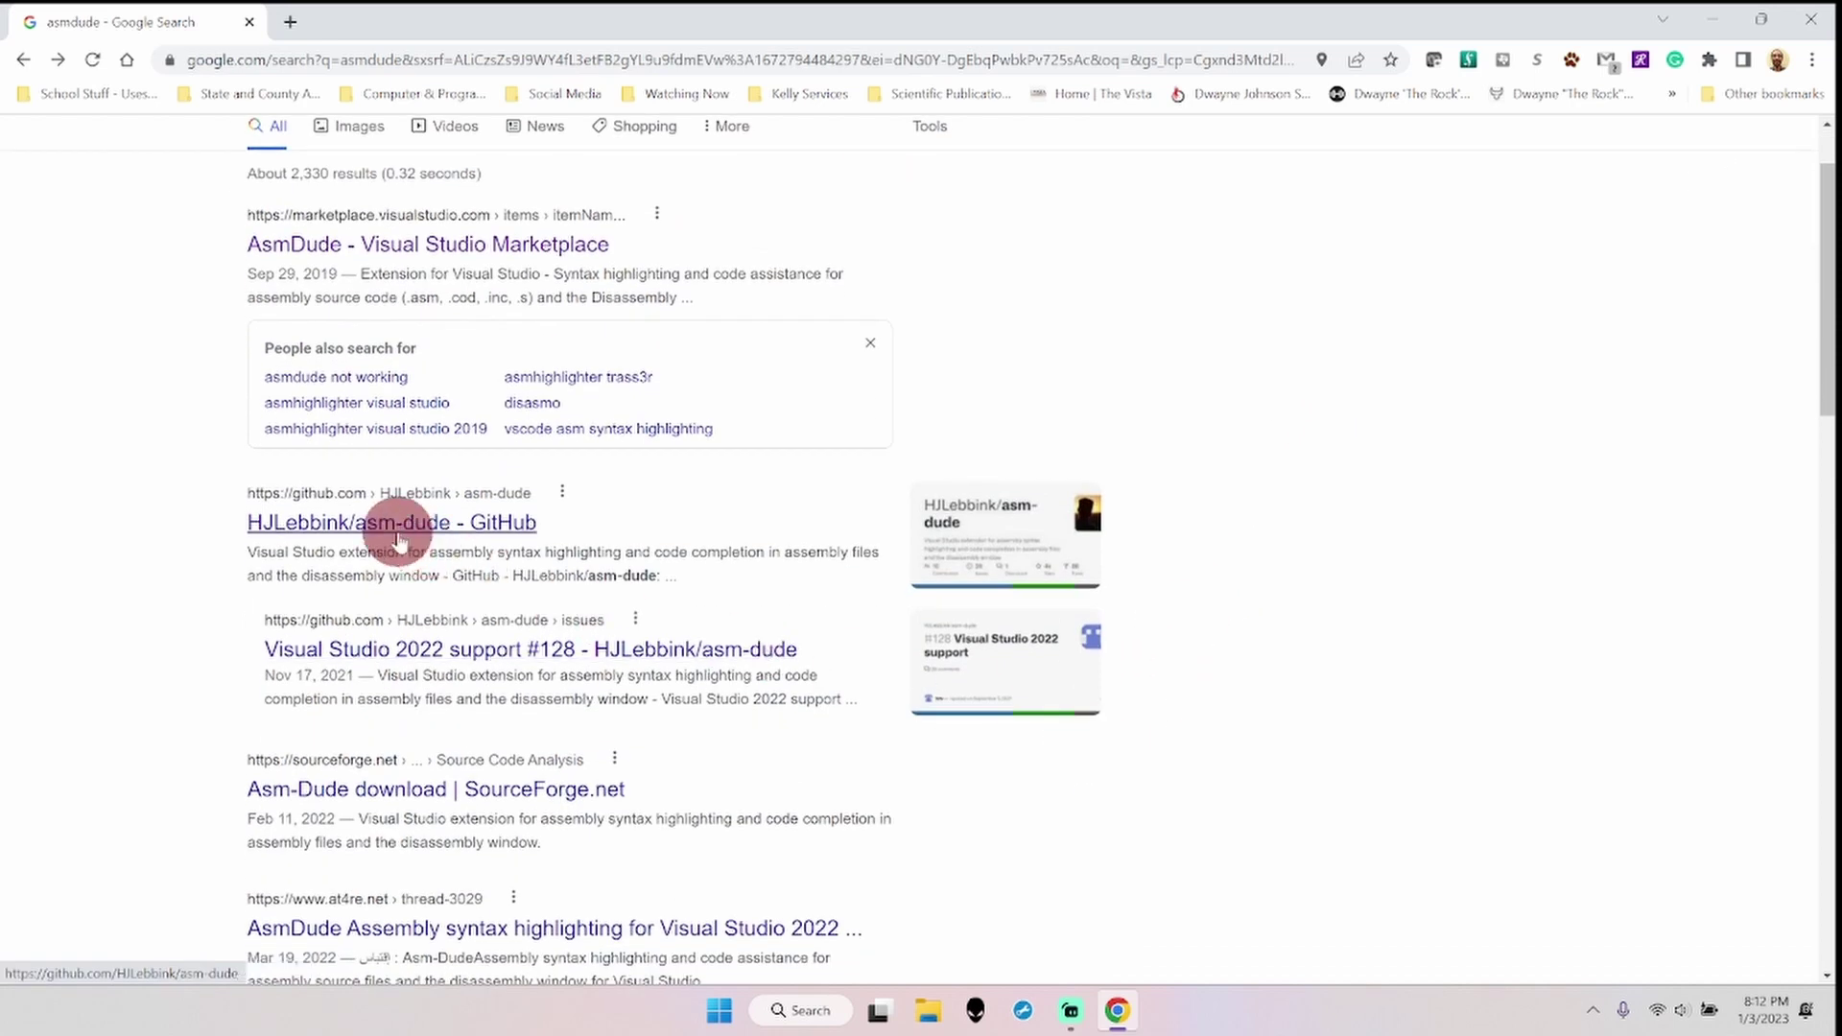
pyautogui.click(376, 656)
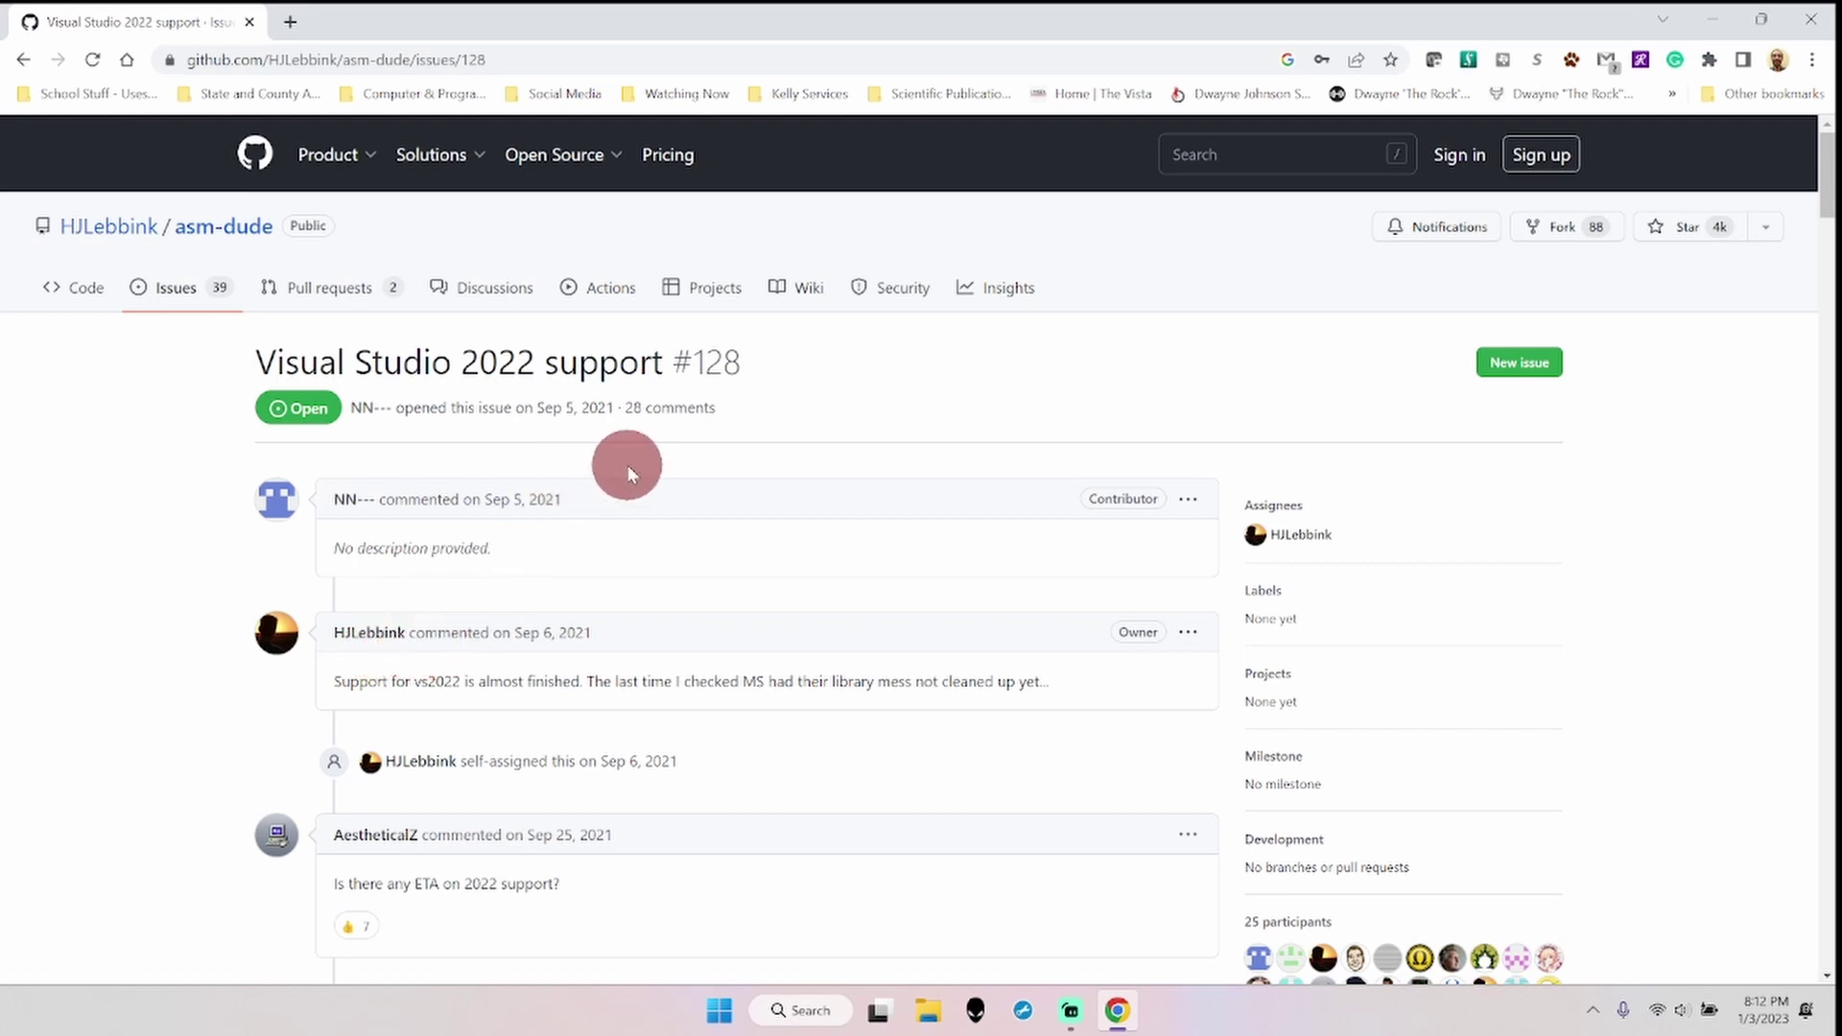
# - Download AsmDude-vs2022.zip from the repository owner's Jan 6, 2022 comment in the issue
pyautogui.scroll(-10, 628, 470)
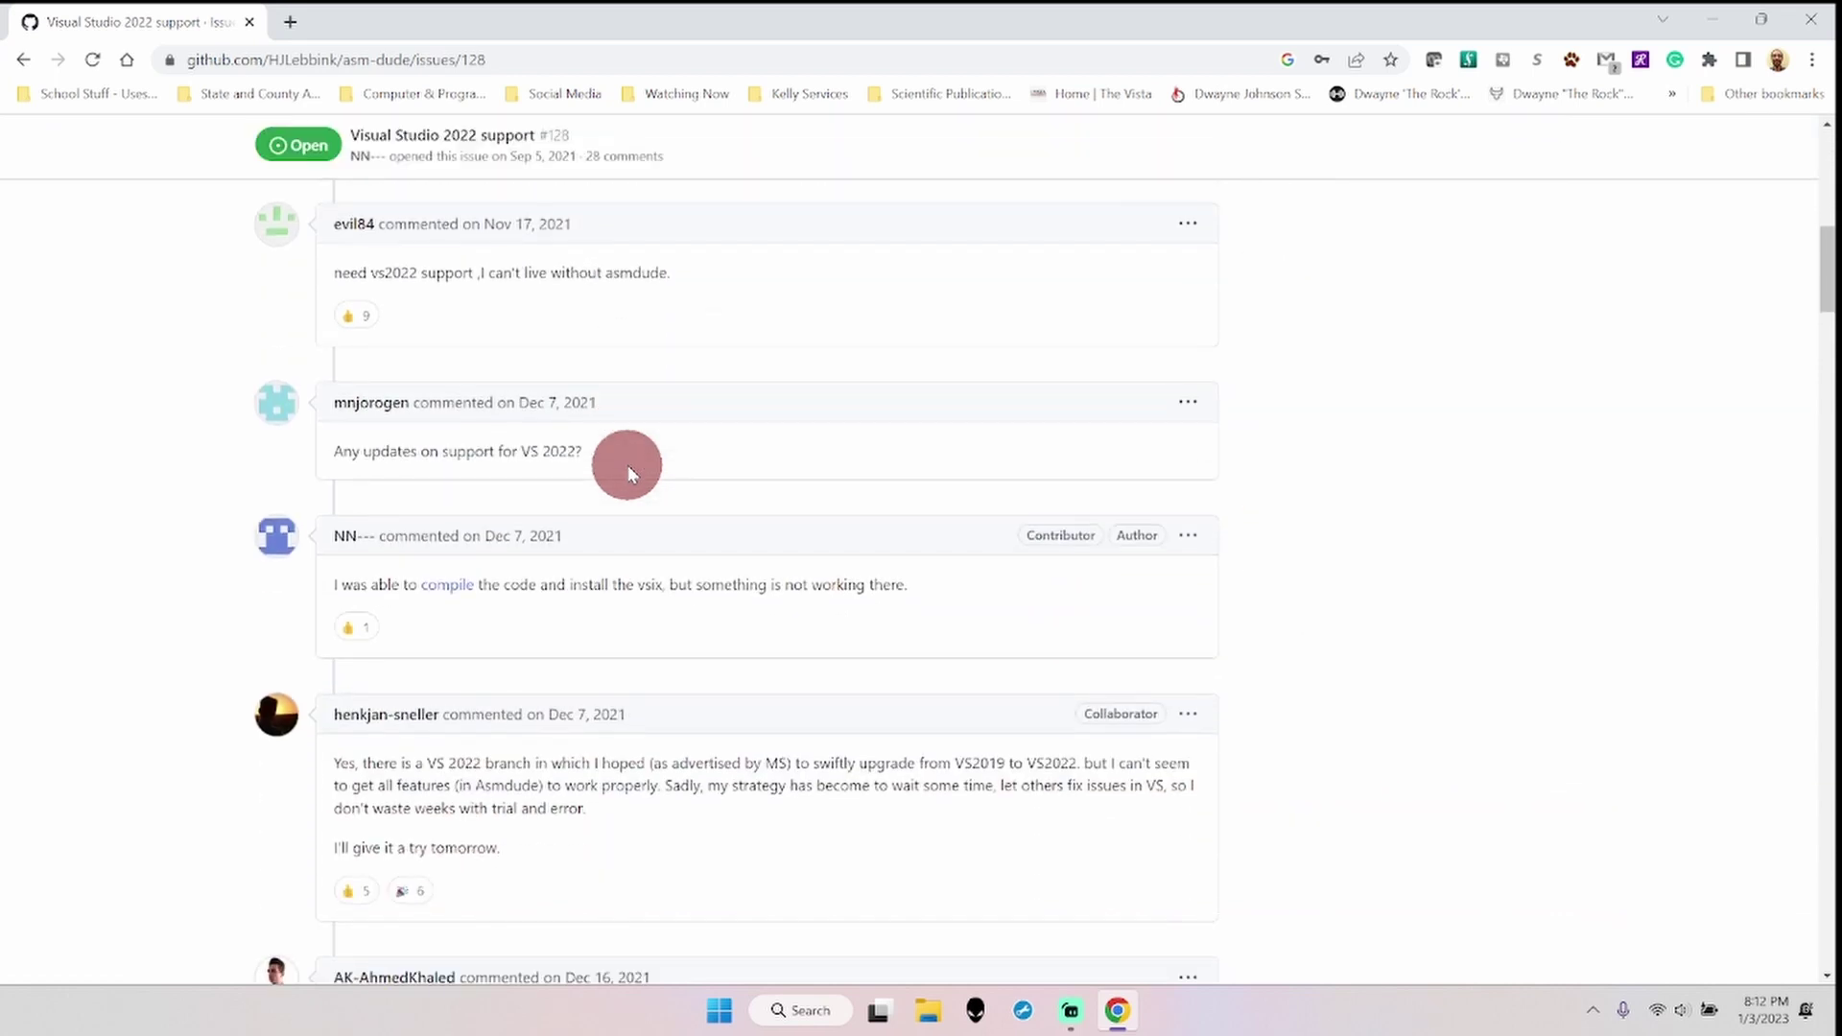
pyautogui.scroll(-1, 629, 470)
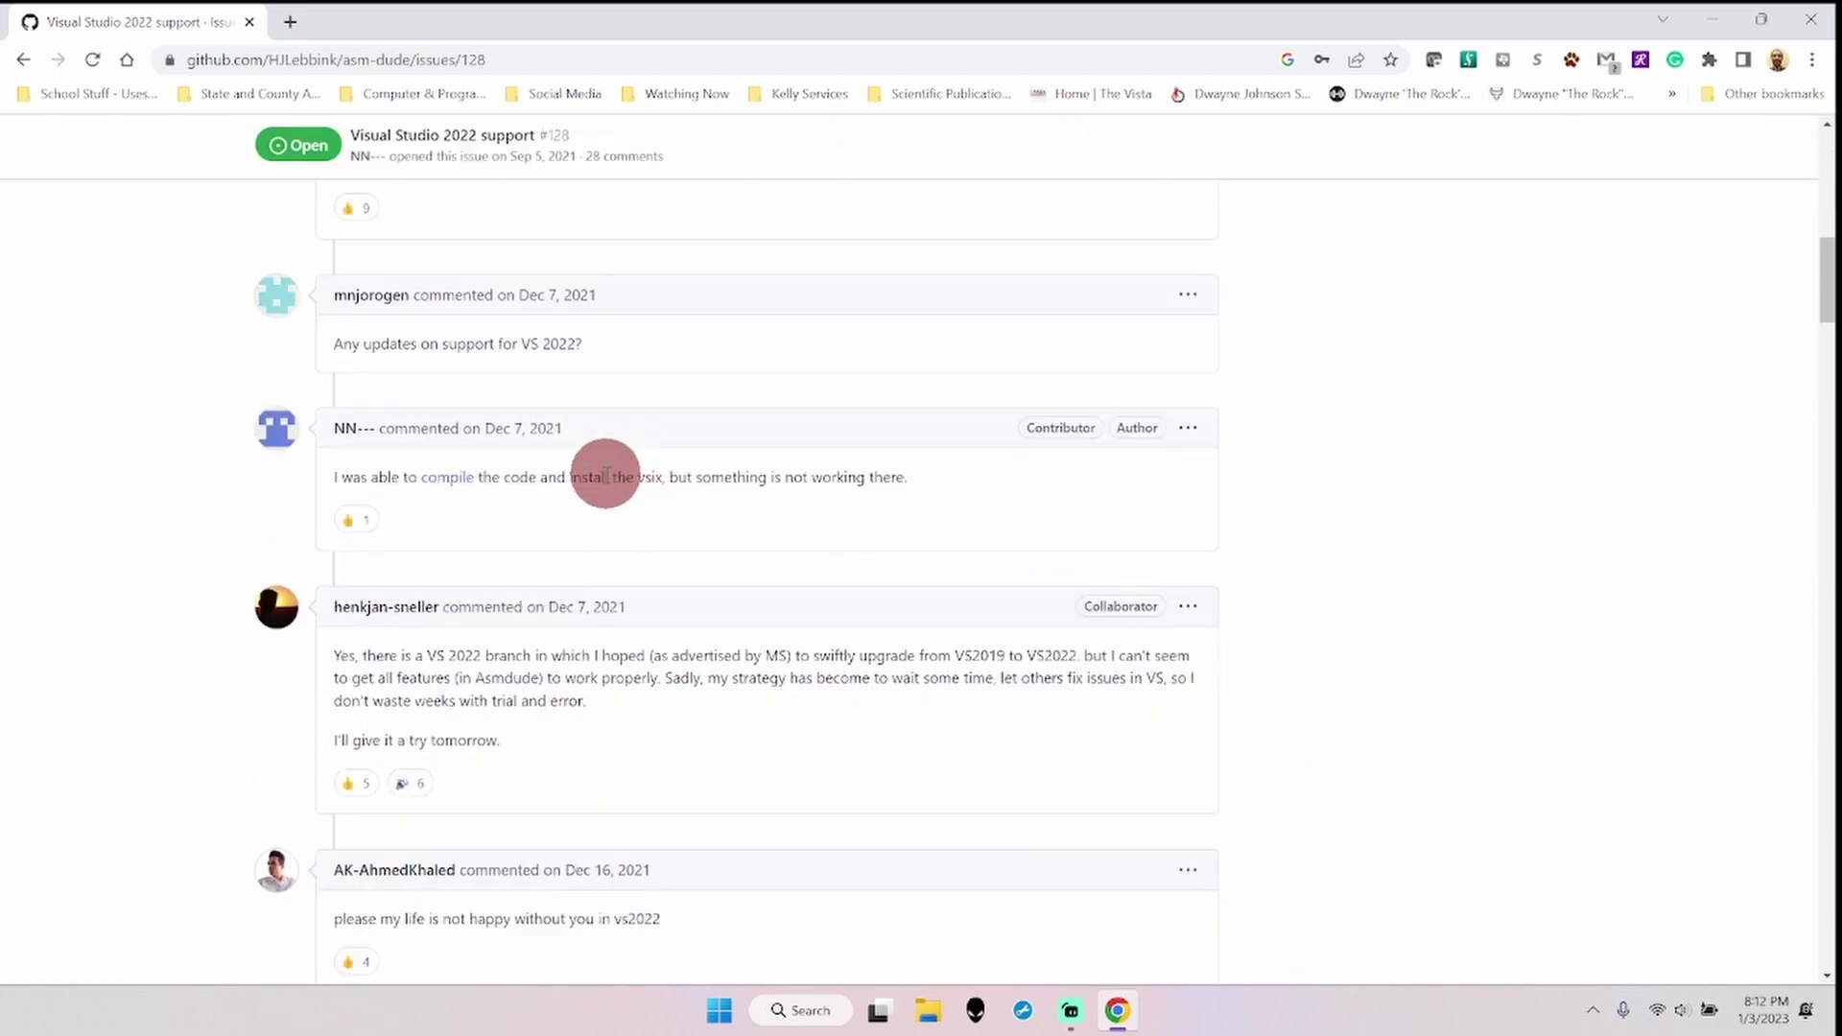
pyautogui.scroll(-8, 585, 481)
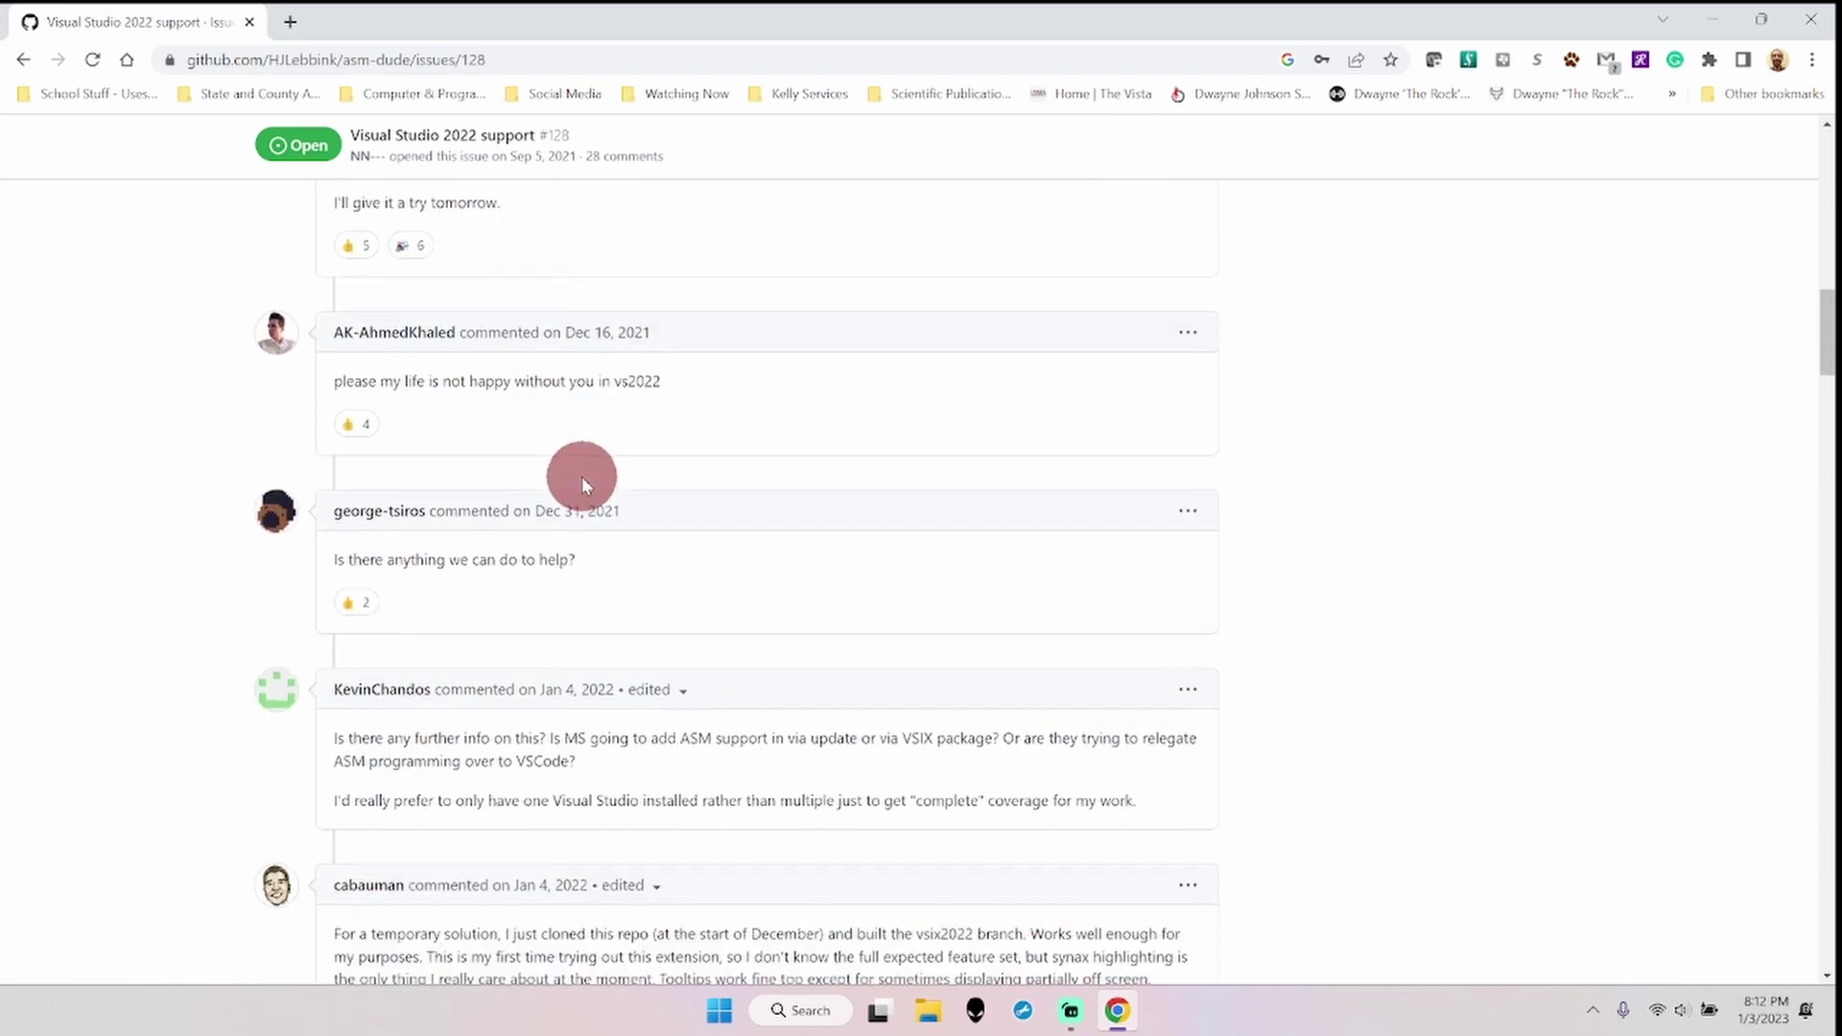
pyautogui.scroll(-5, 581, 475)
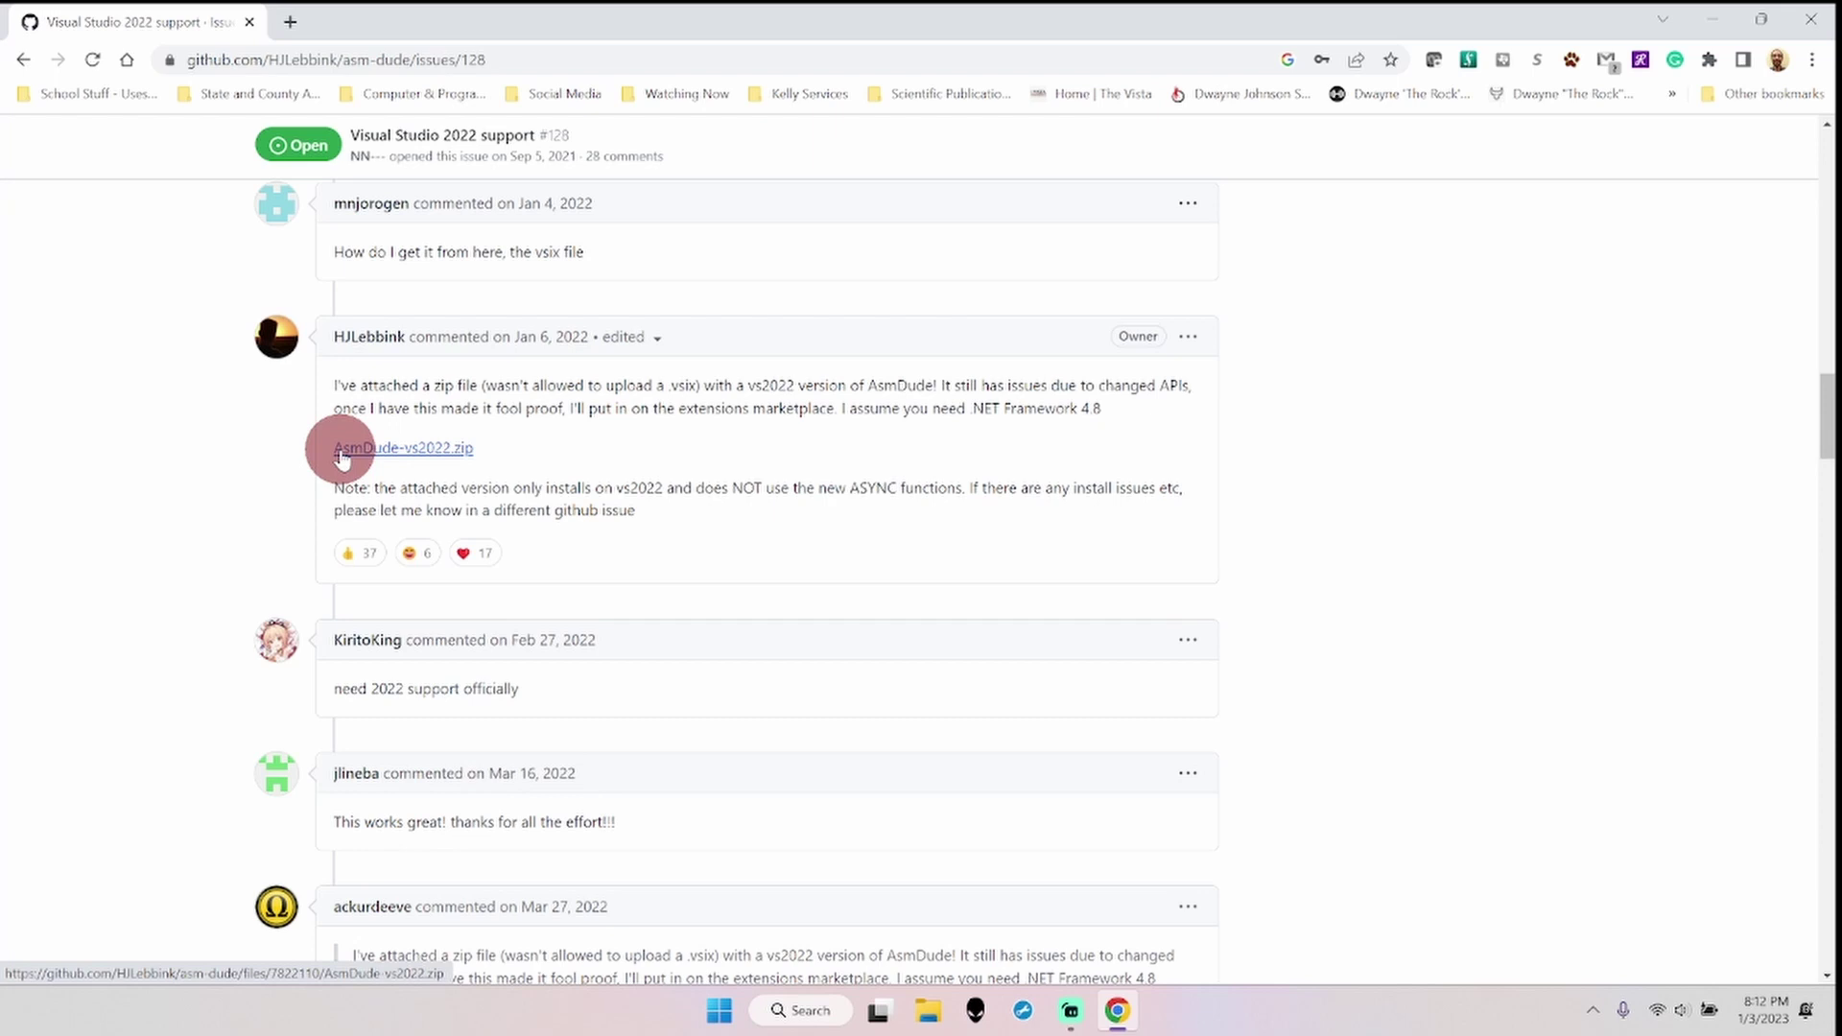
pyautogui.click(458, 456)
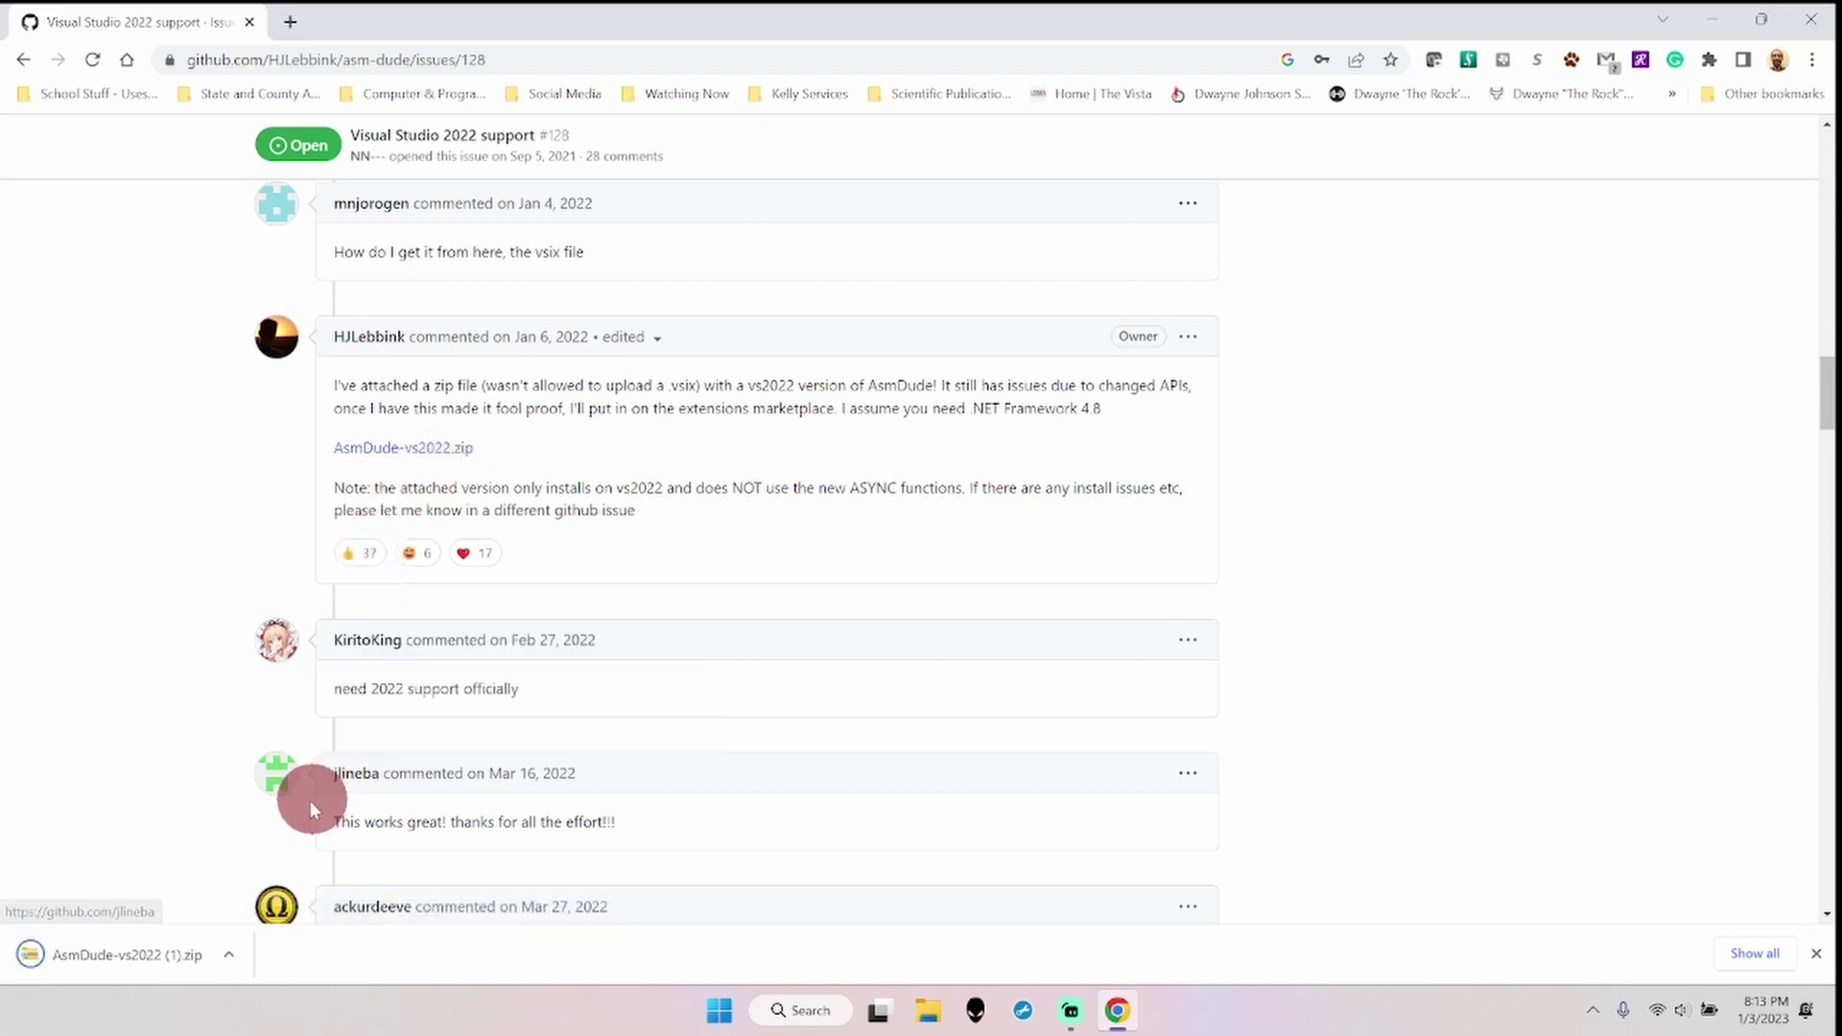
# - Open the downloaded AsmDude-vs2022 archive and extract it to the suggested folder in Downloads
pyautogui.click(177, 957)
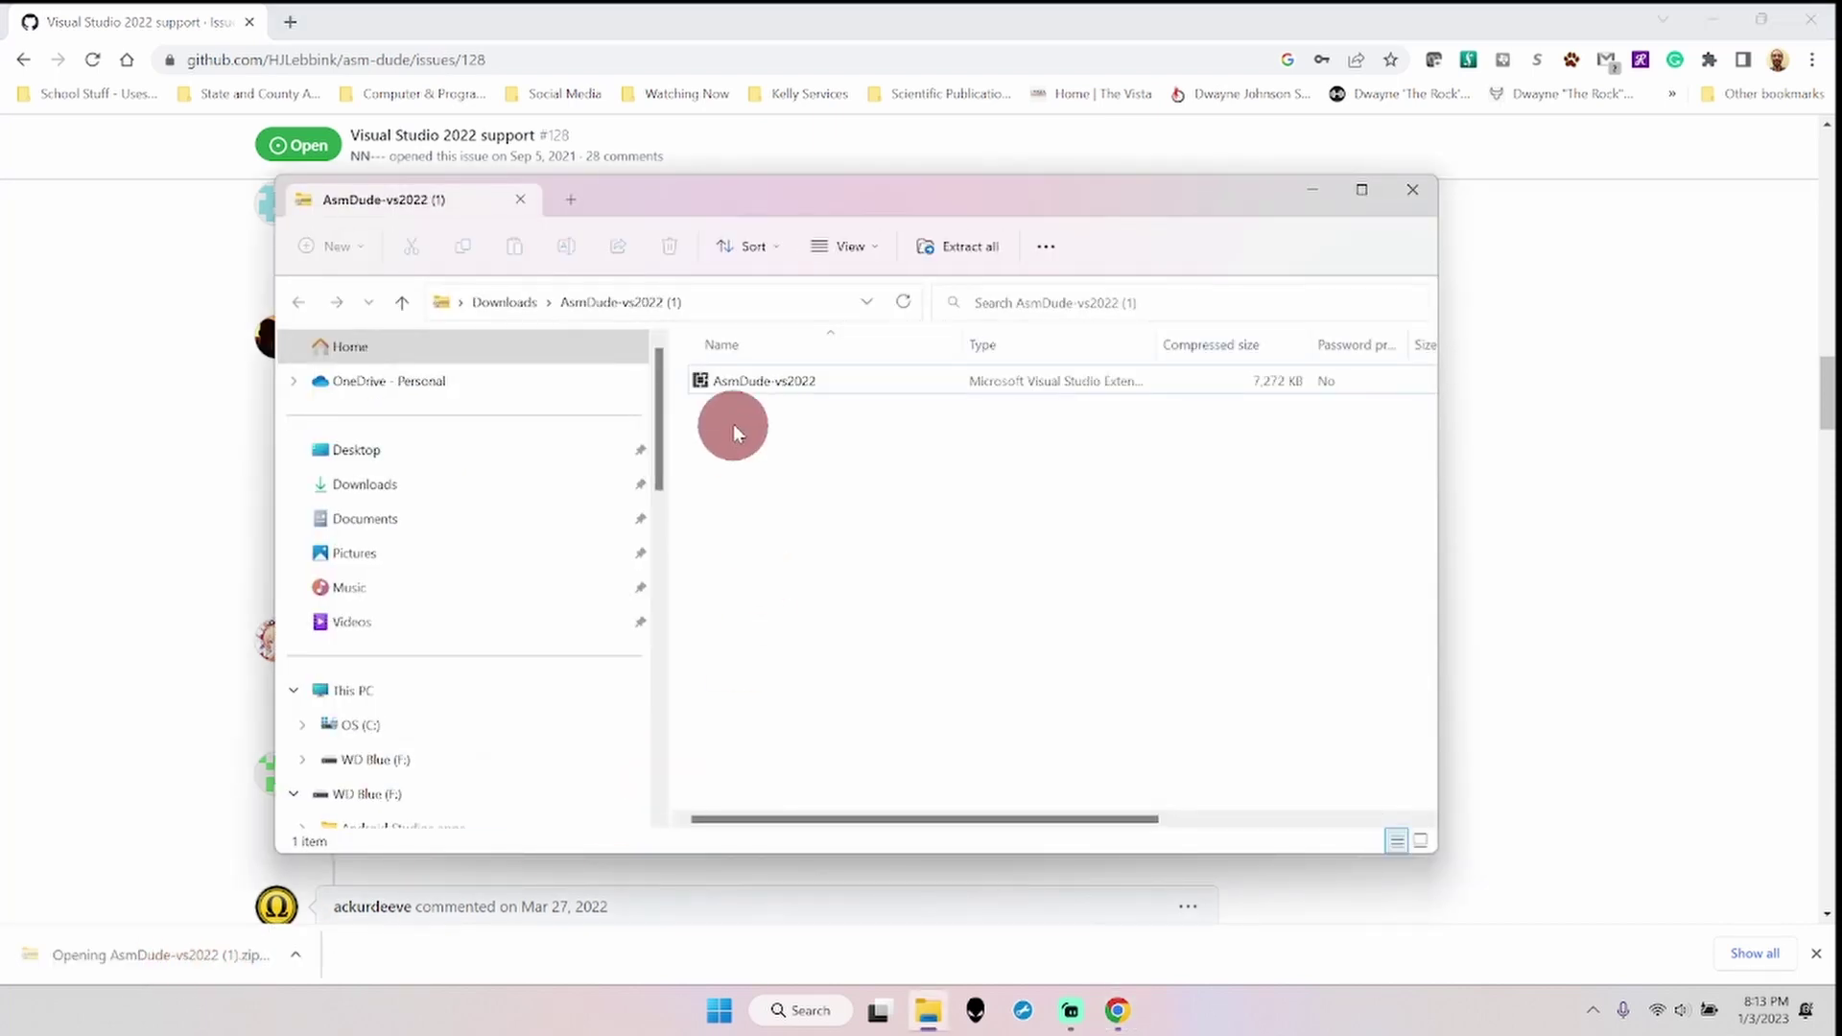
pyautogui.click(740, 376)
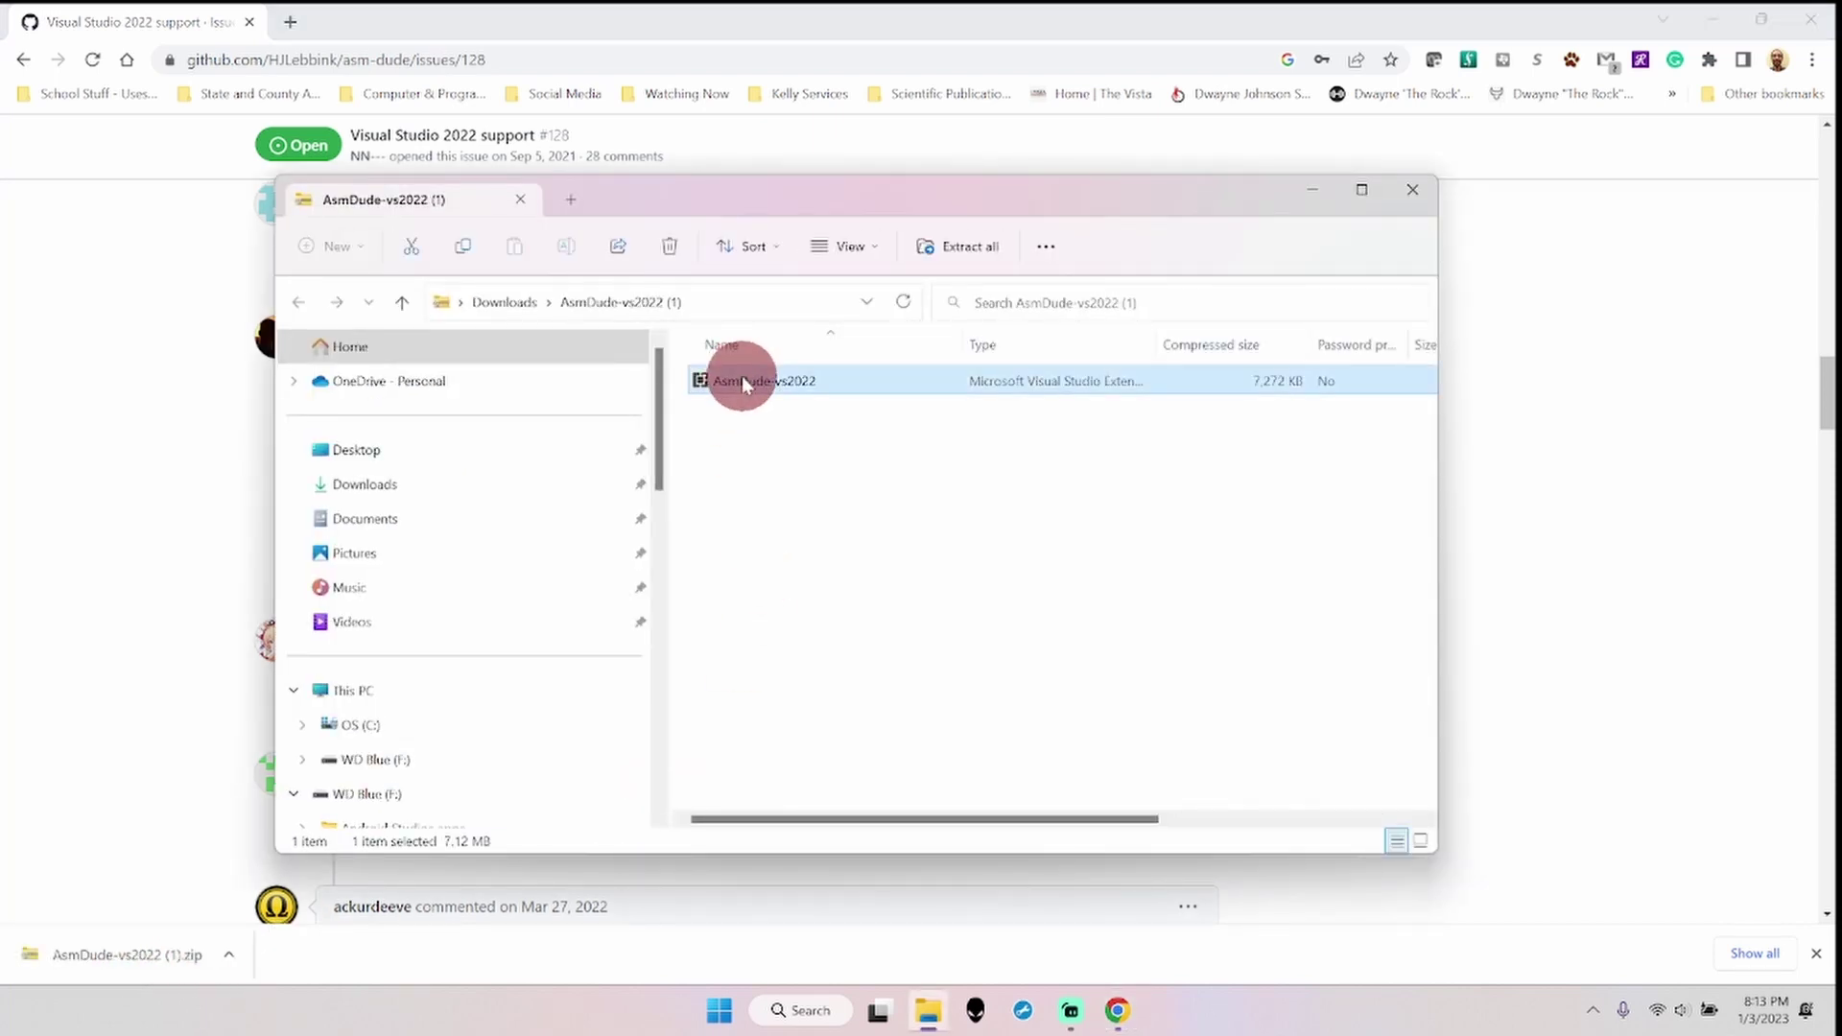
pyautogui.click(982, 246)
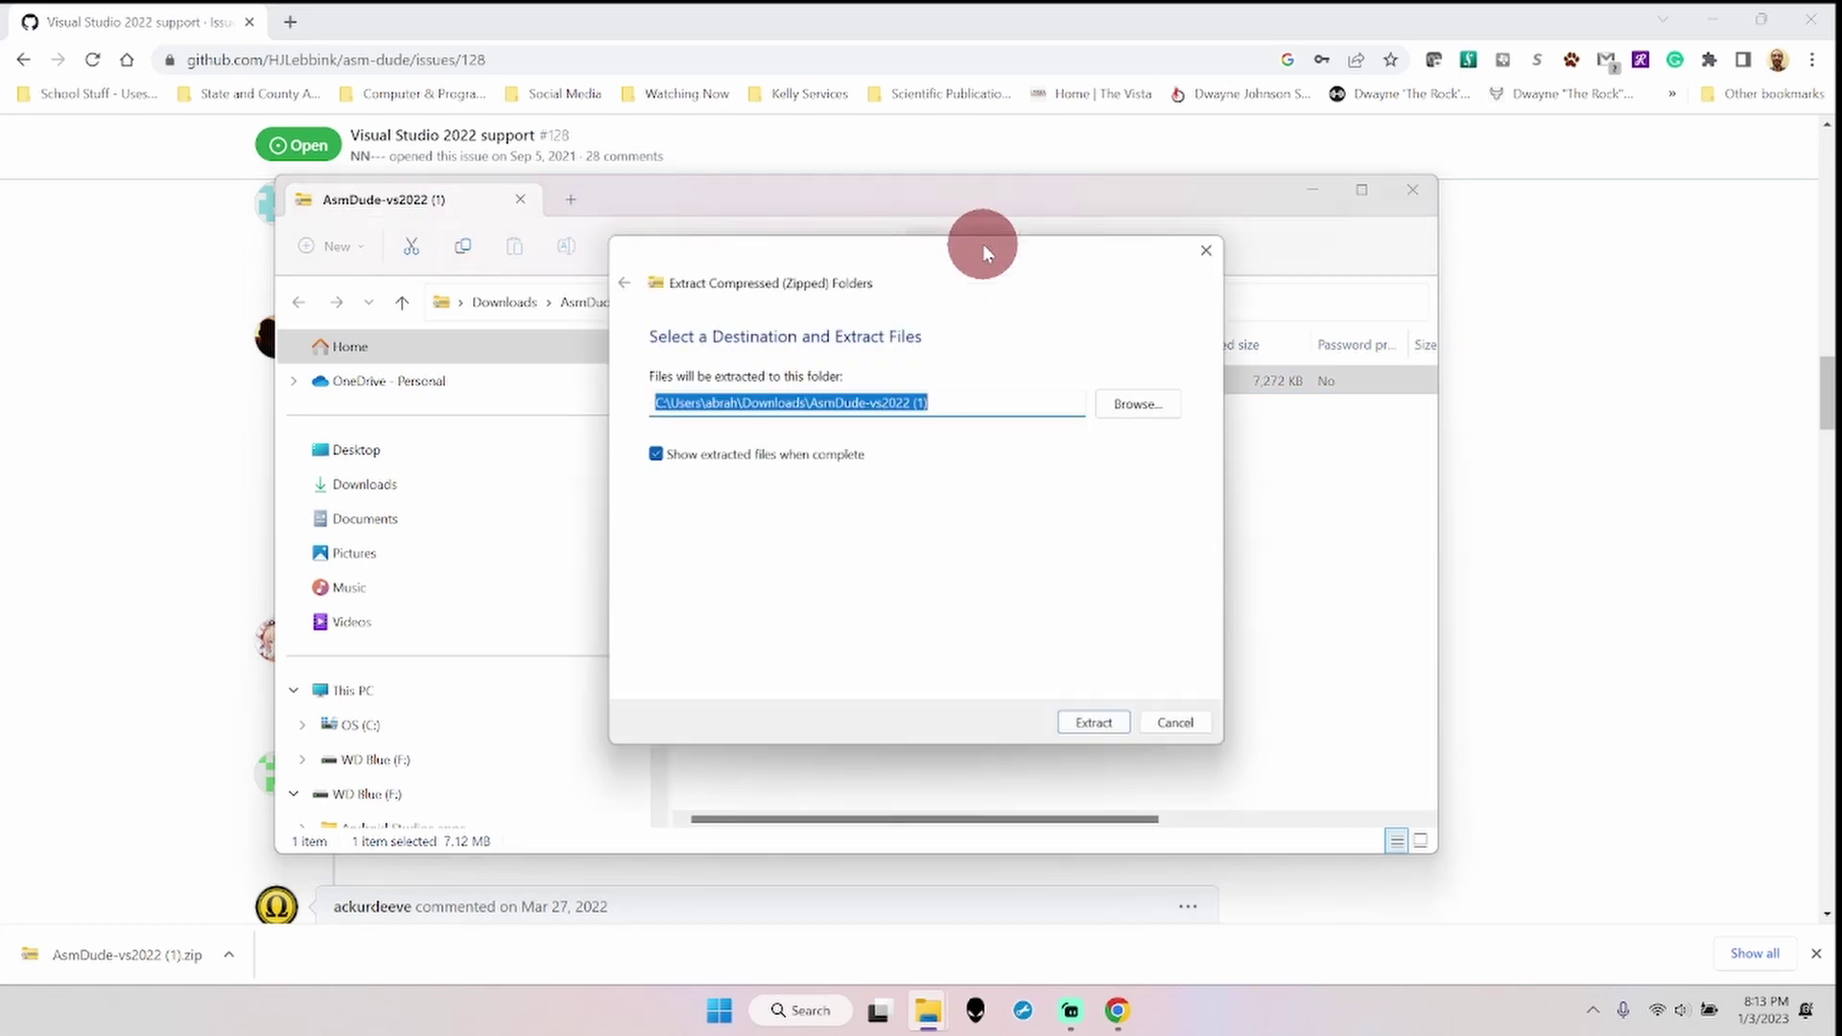
pyautogui.click(1109, 729)
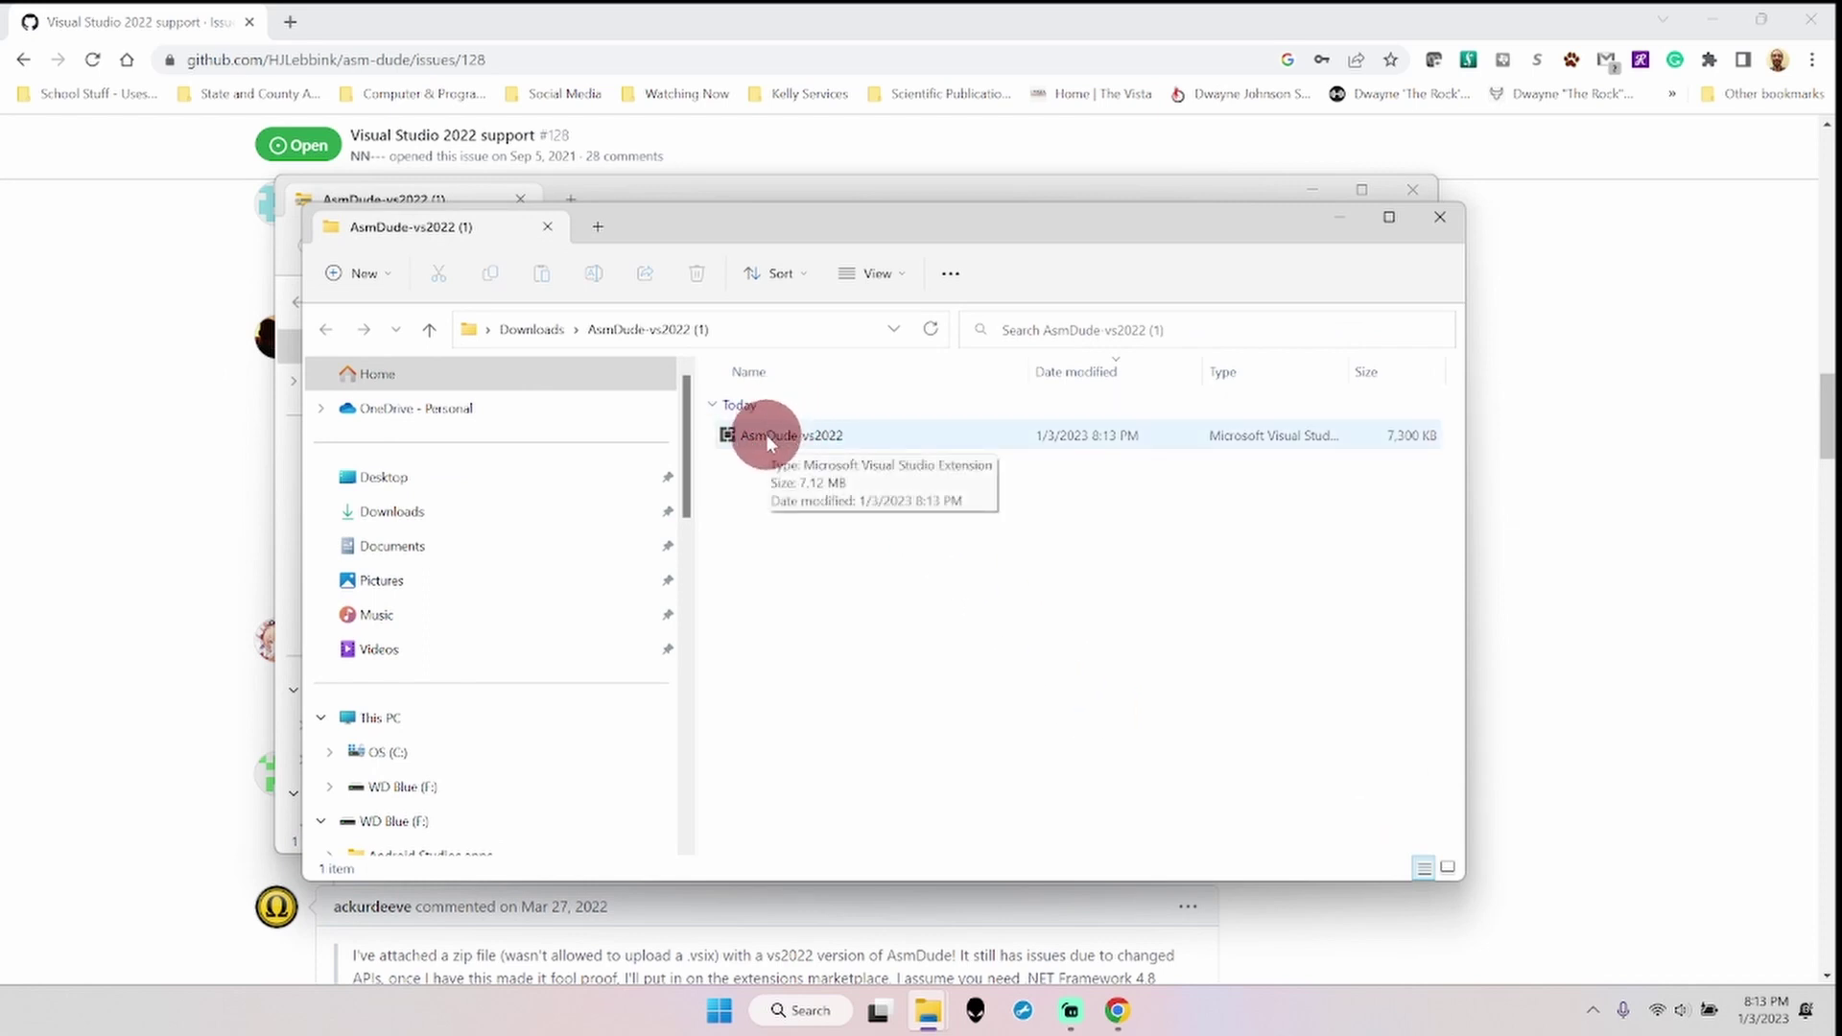
# - Run the extracted AsmDude-vs2022 extension file and install AsmDude2022 for Visual Studio Community 2022
pyautogui.click(765, 433)
pyautogui.doubleClick(765, 434)
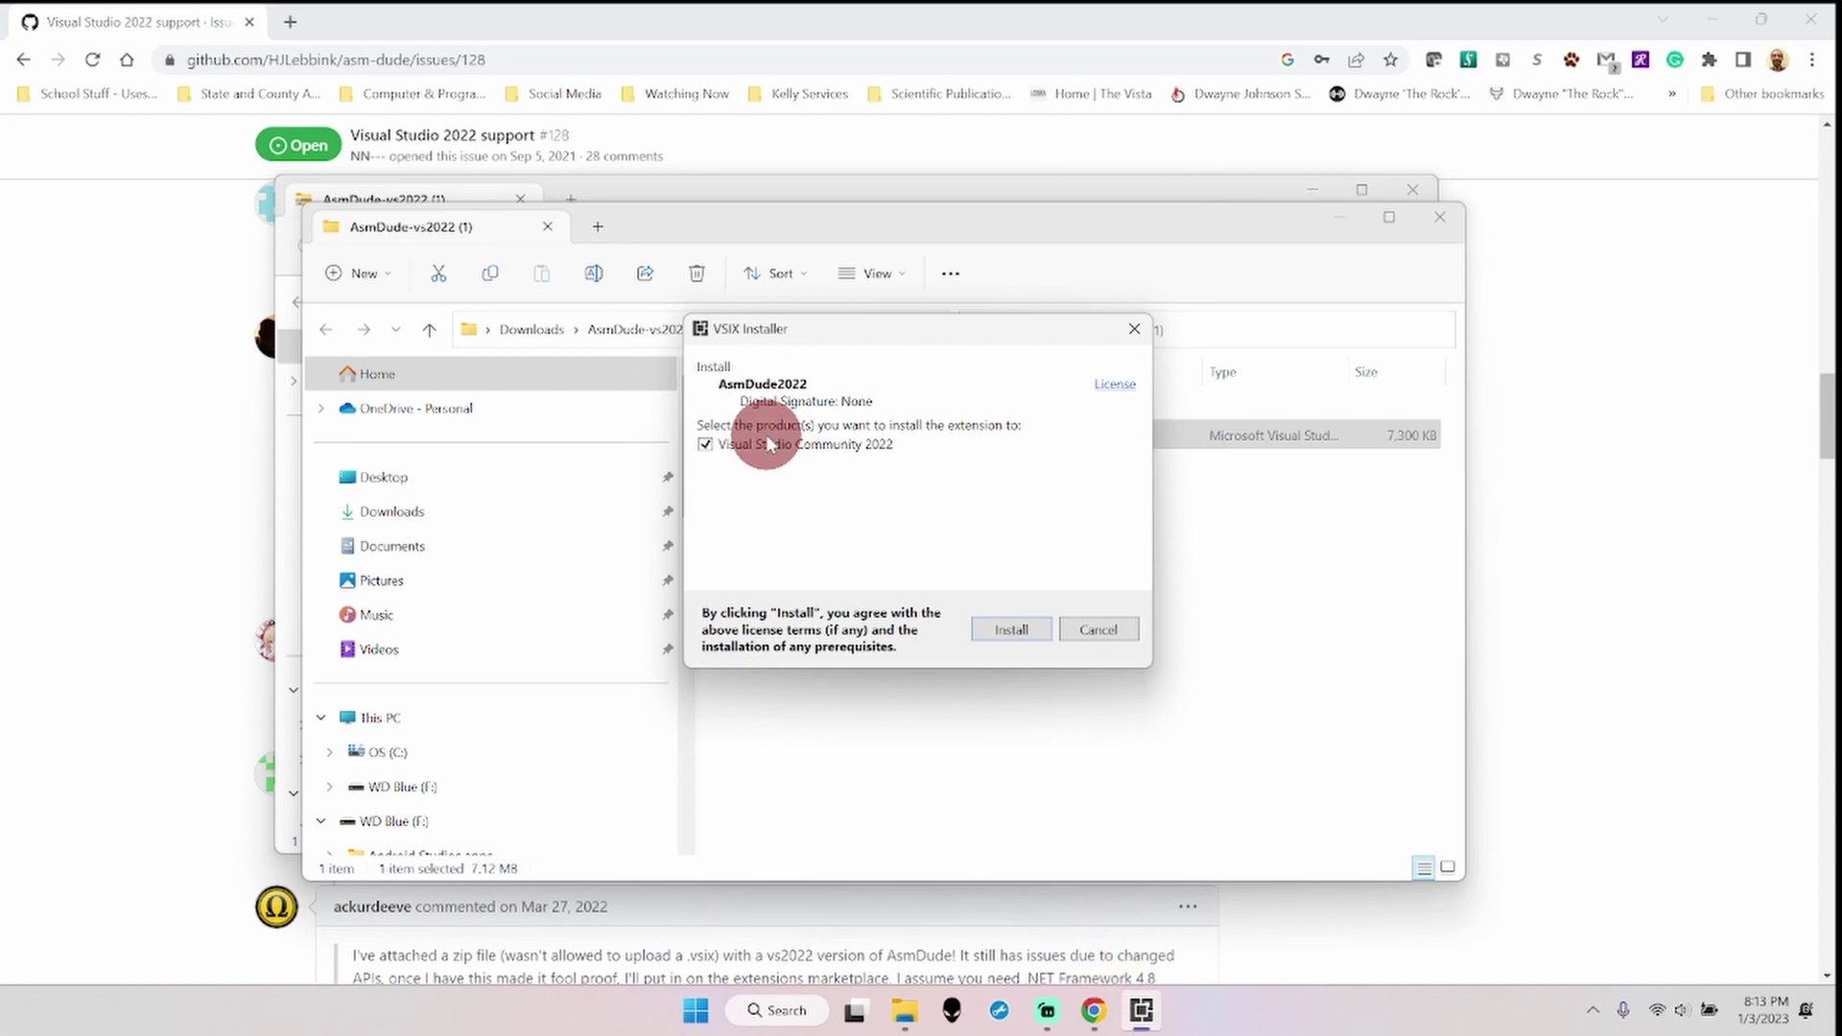
pyautogui.click(1014, 629)
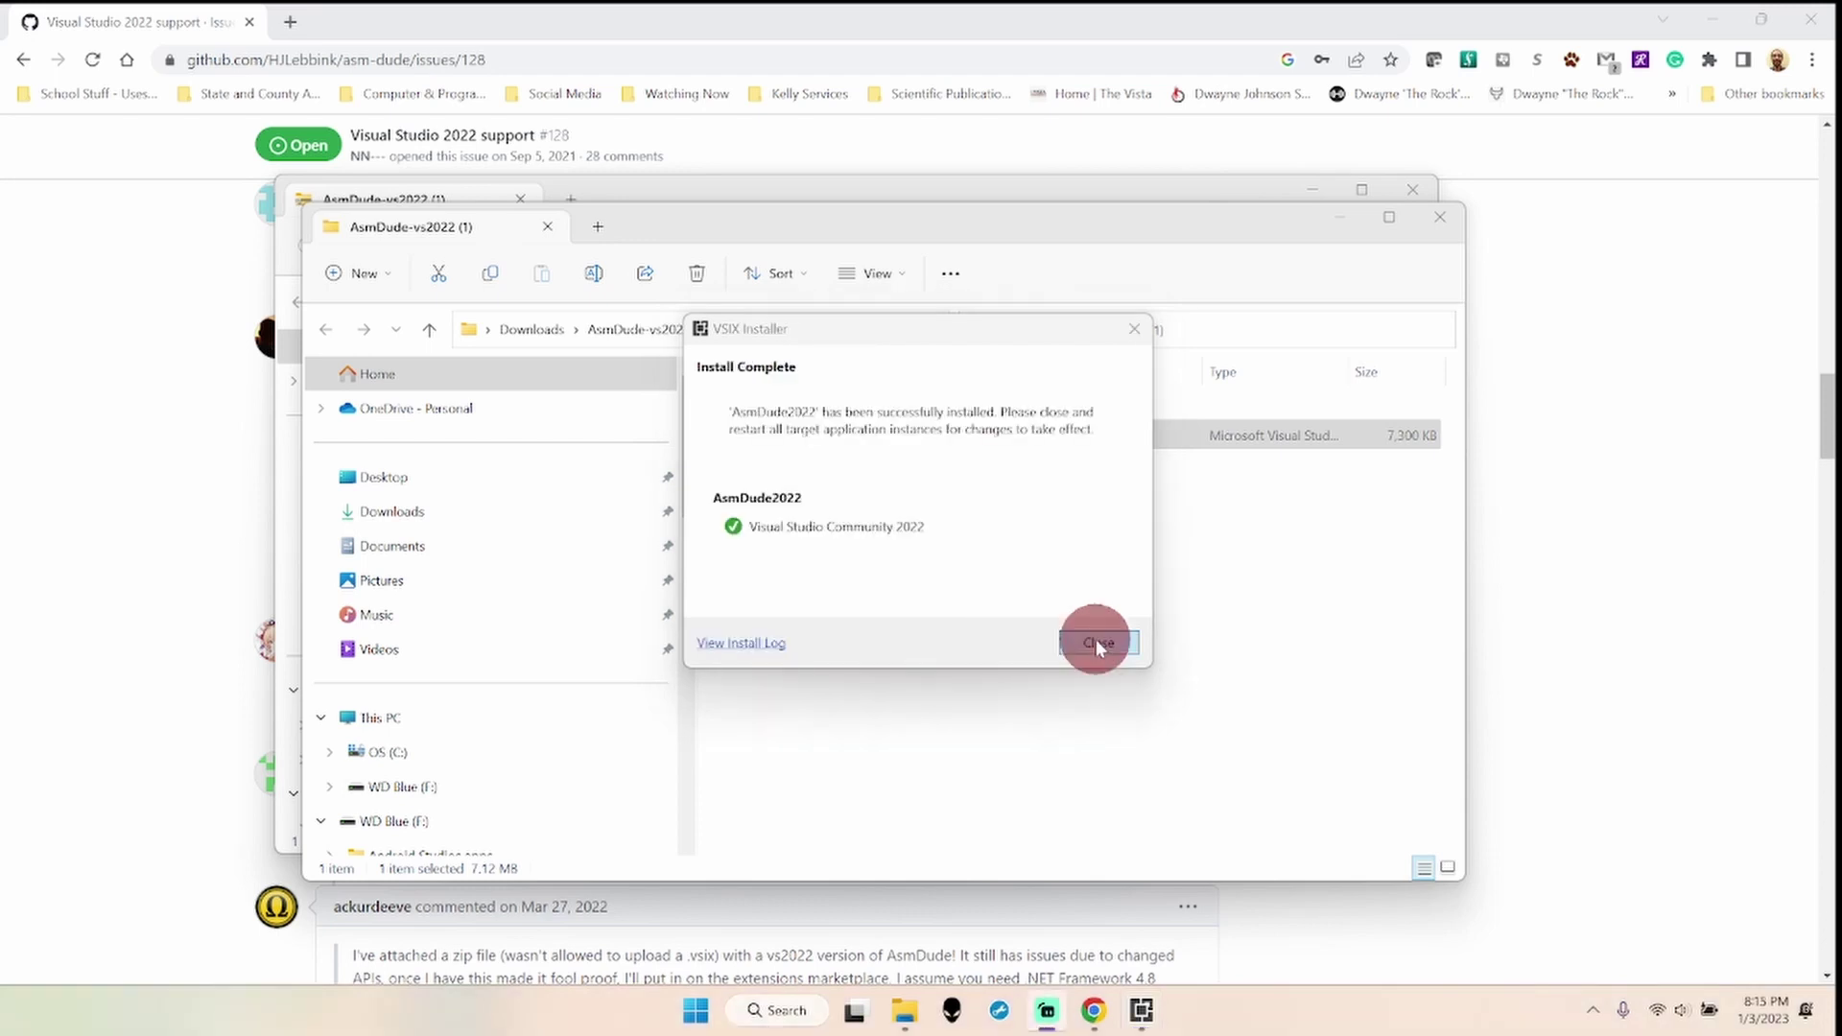
pyautogui.click(1097, 642)
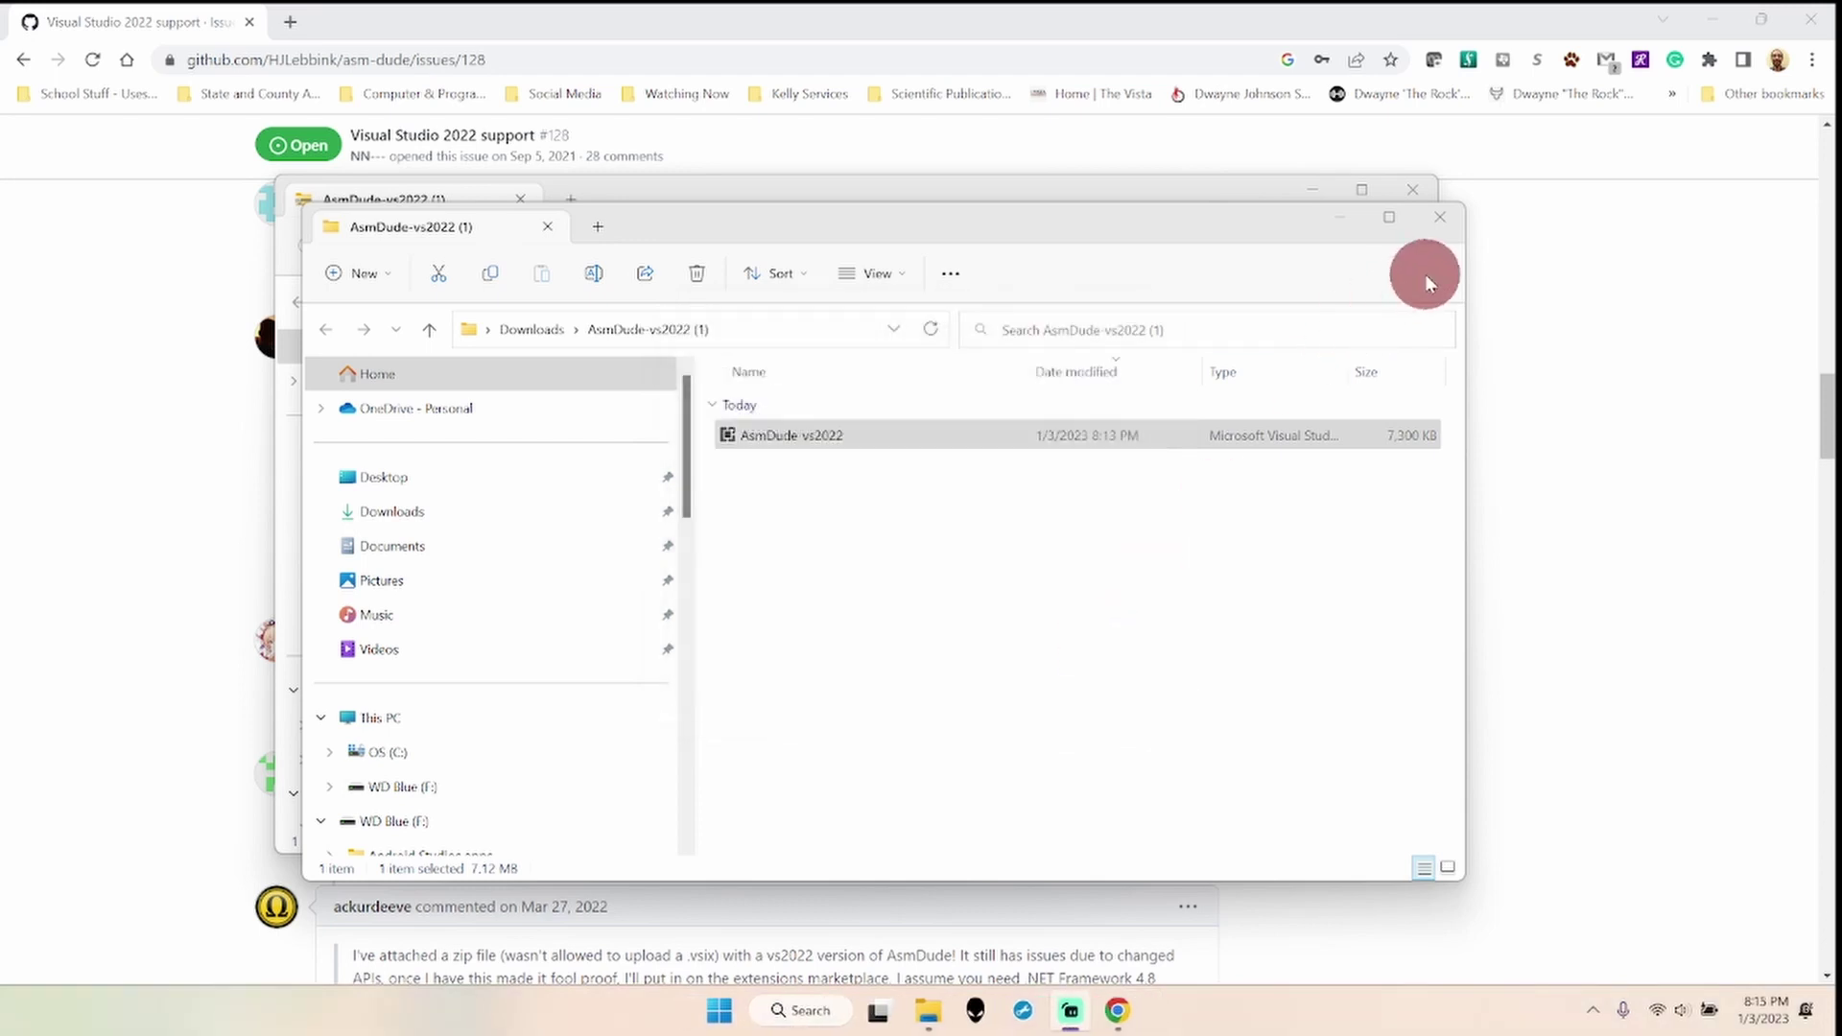
# - Close both AsmDude-vs2022 folder windows and minimize the browser
pyautogui.click(1438, 217)
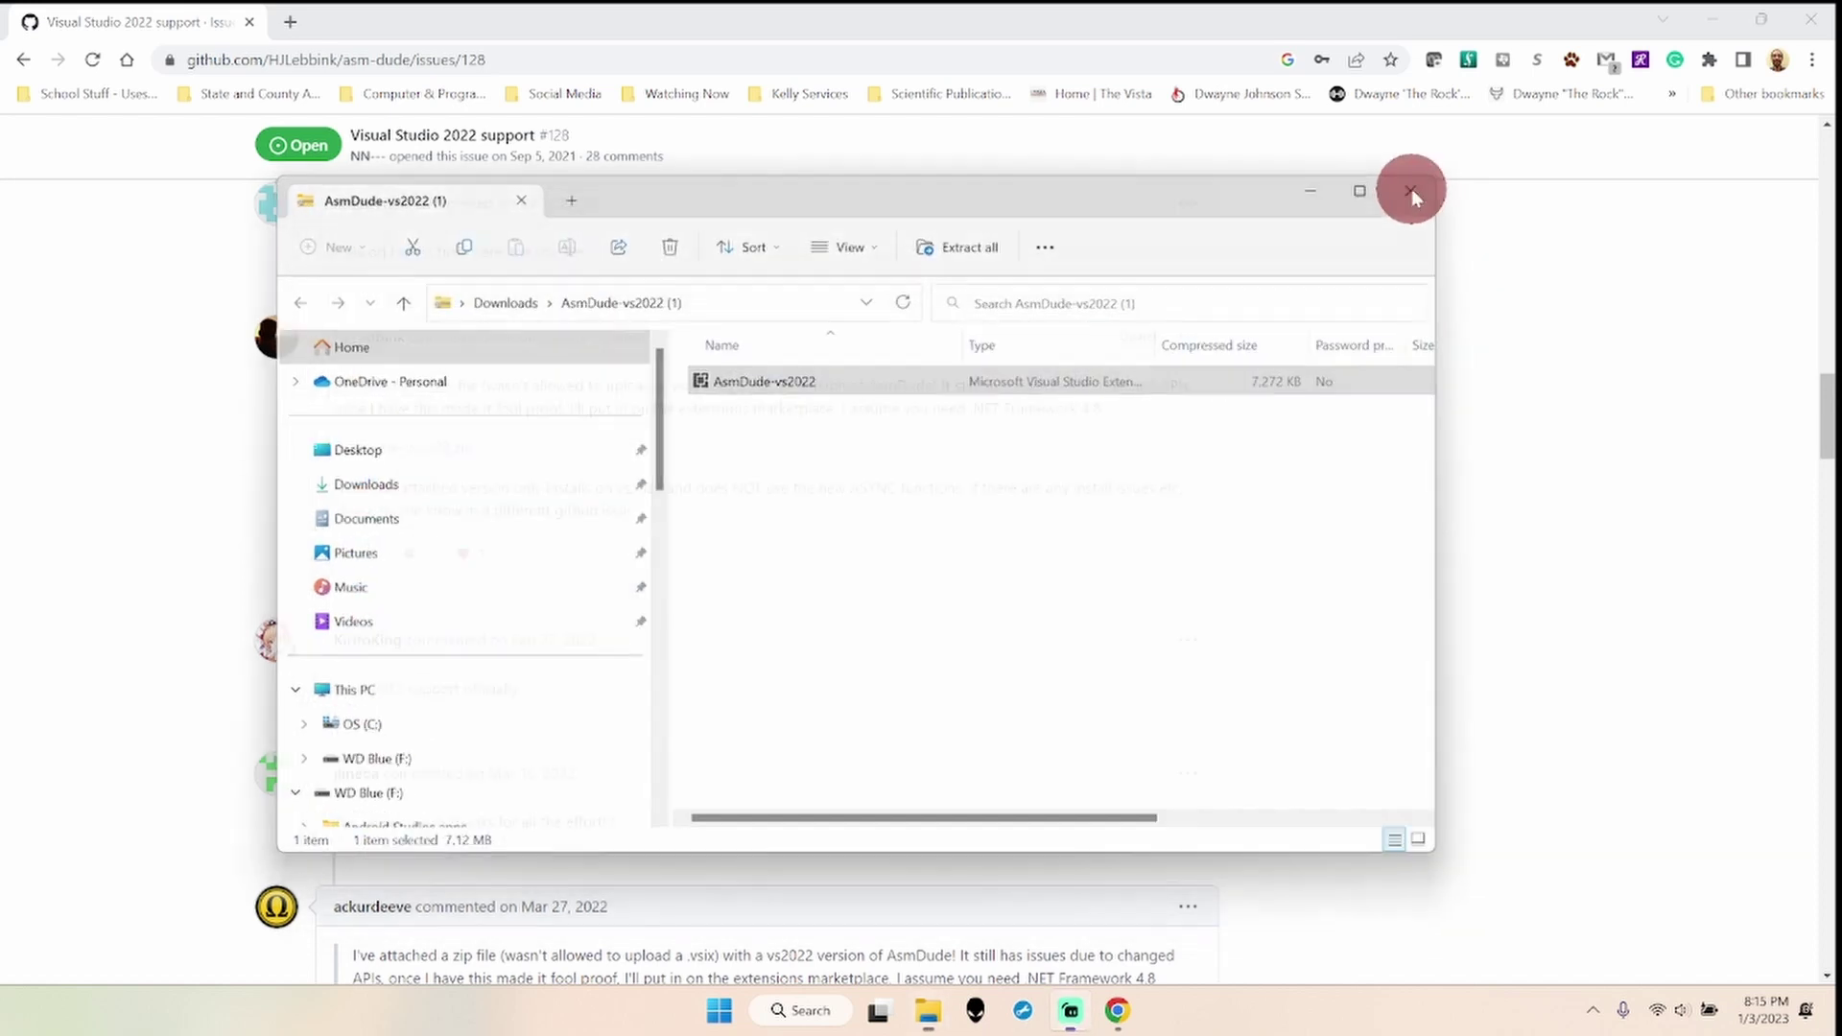
pyautogui.click(1412, 193)
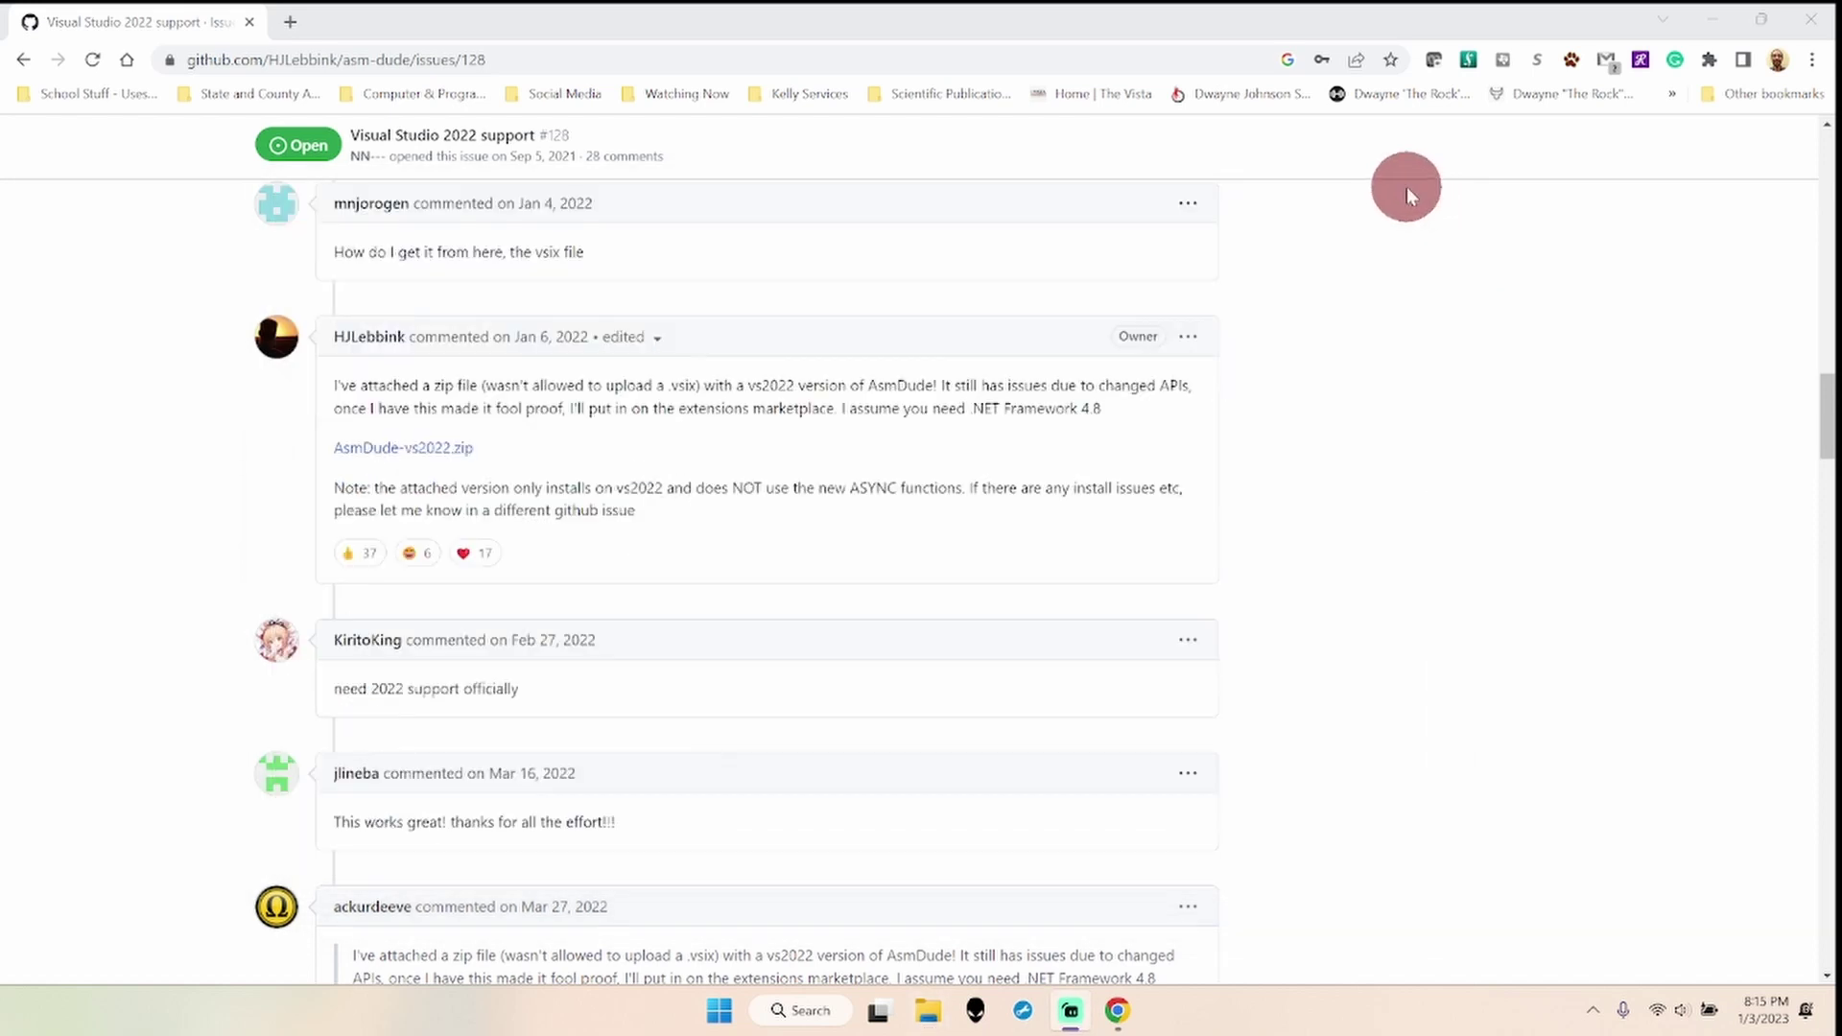
pyautogui.click(1708, 19)
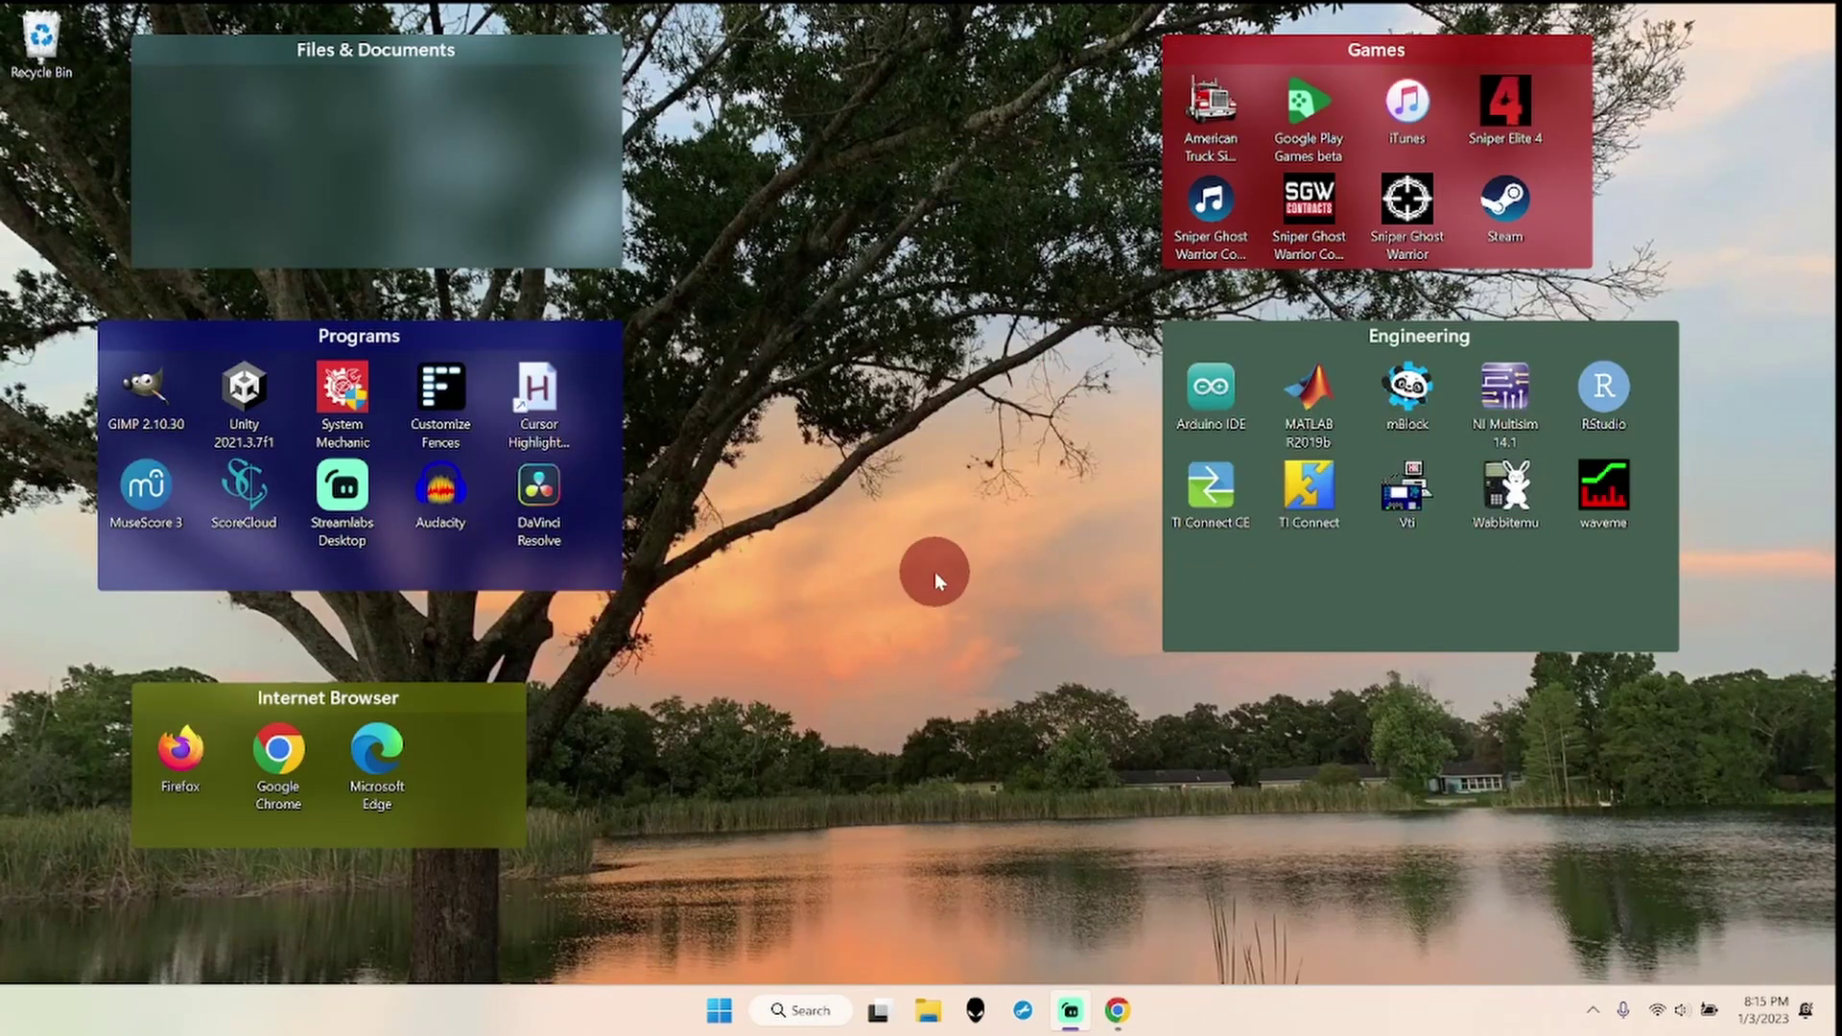
# - Start Visual Studio 2022 and reopen the Add Two Numbers solution
pyautogui.click(718, 1012)
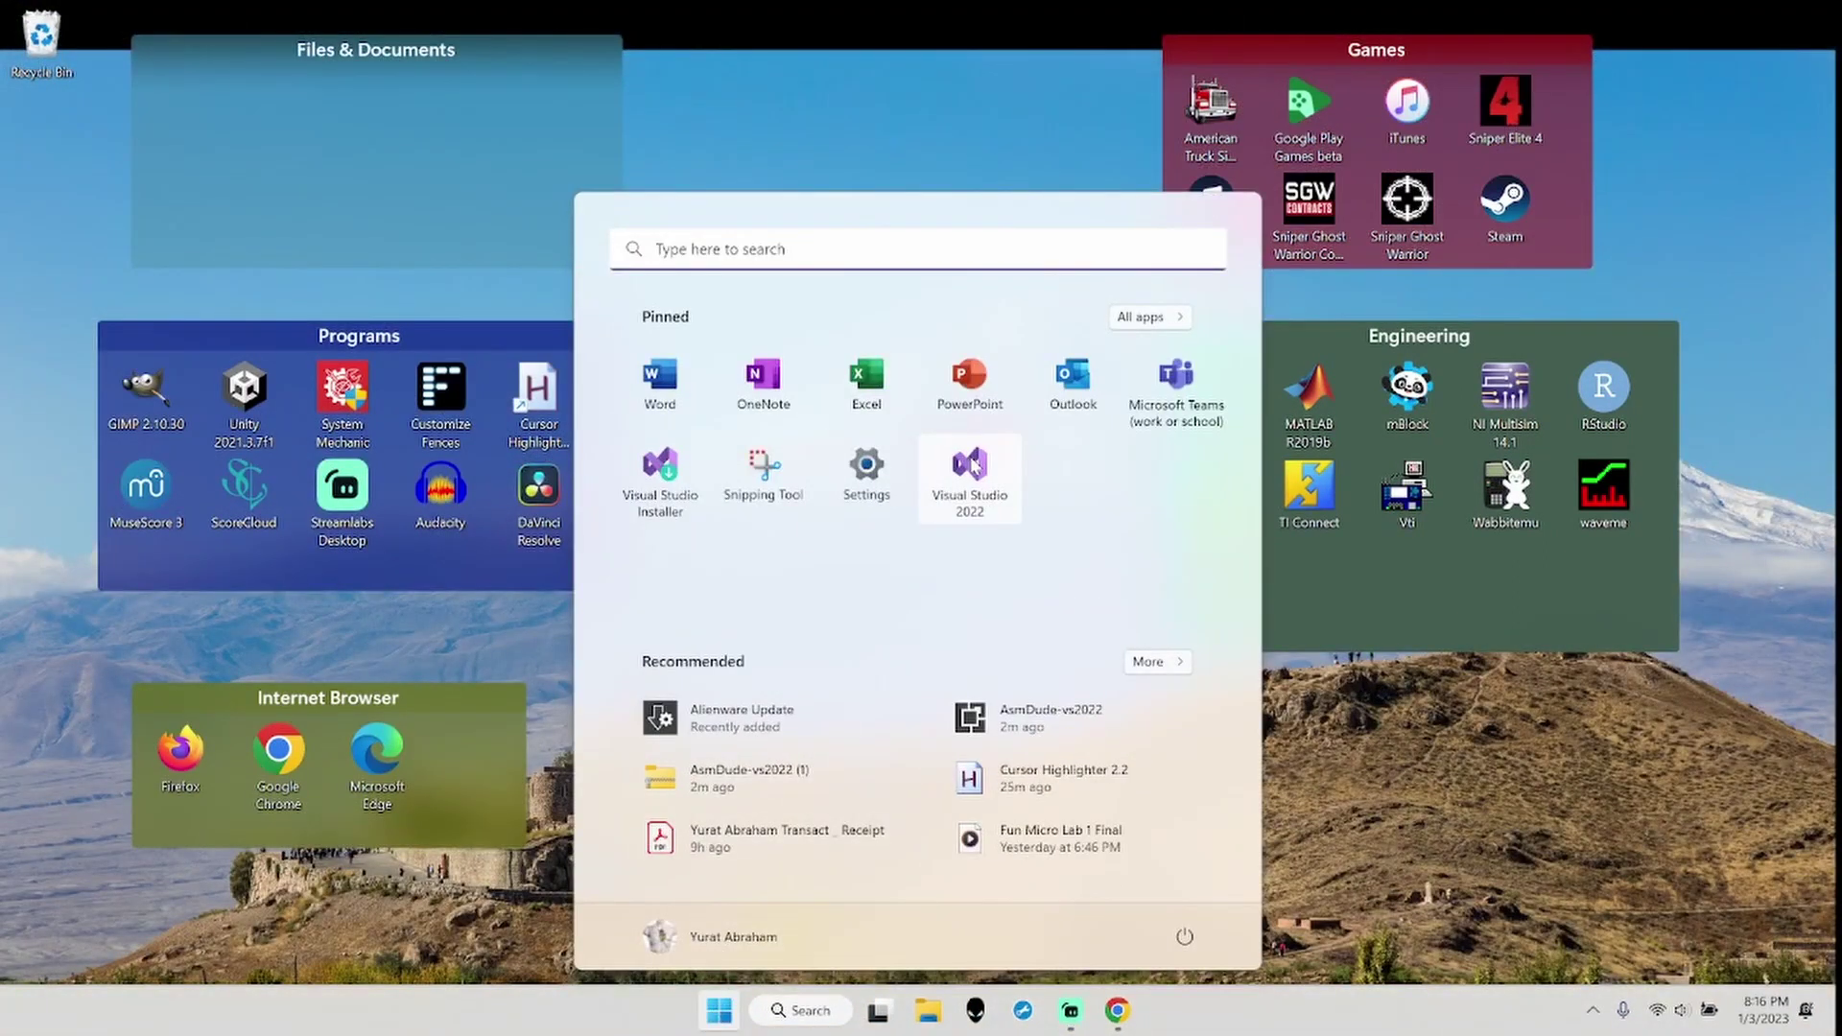
pyautogui.click(971, 463)
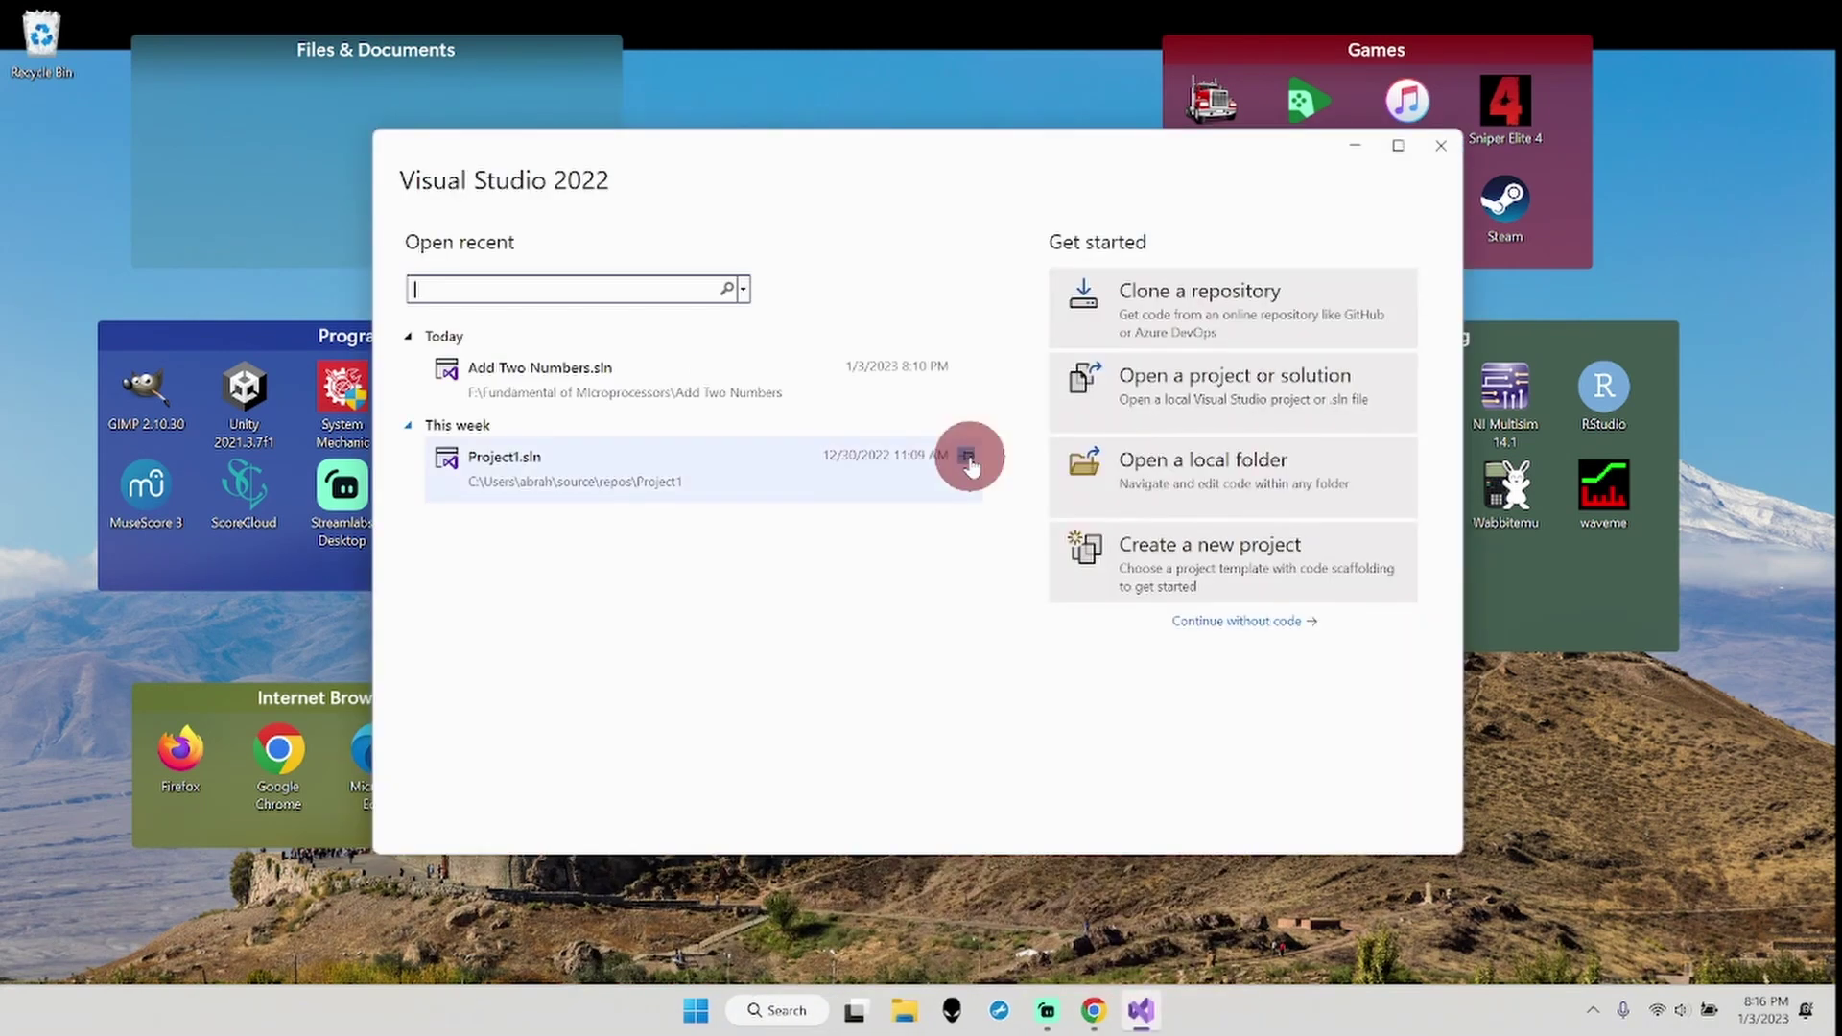
pyautogui.click(519, 379)
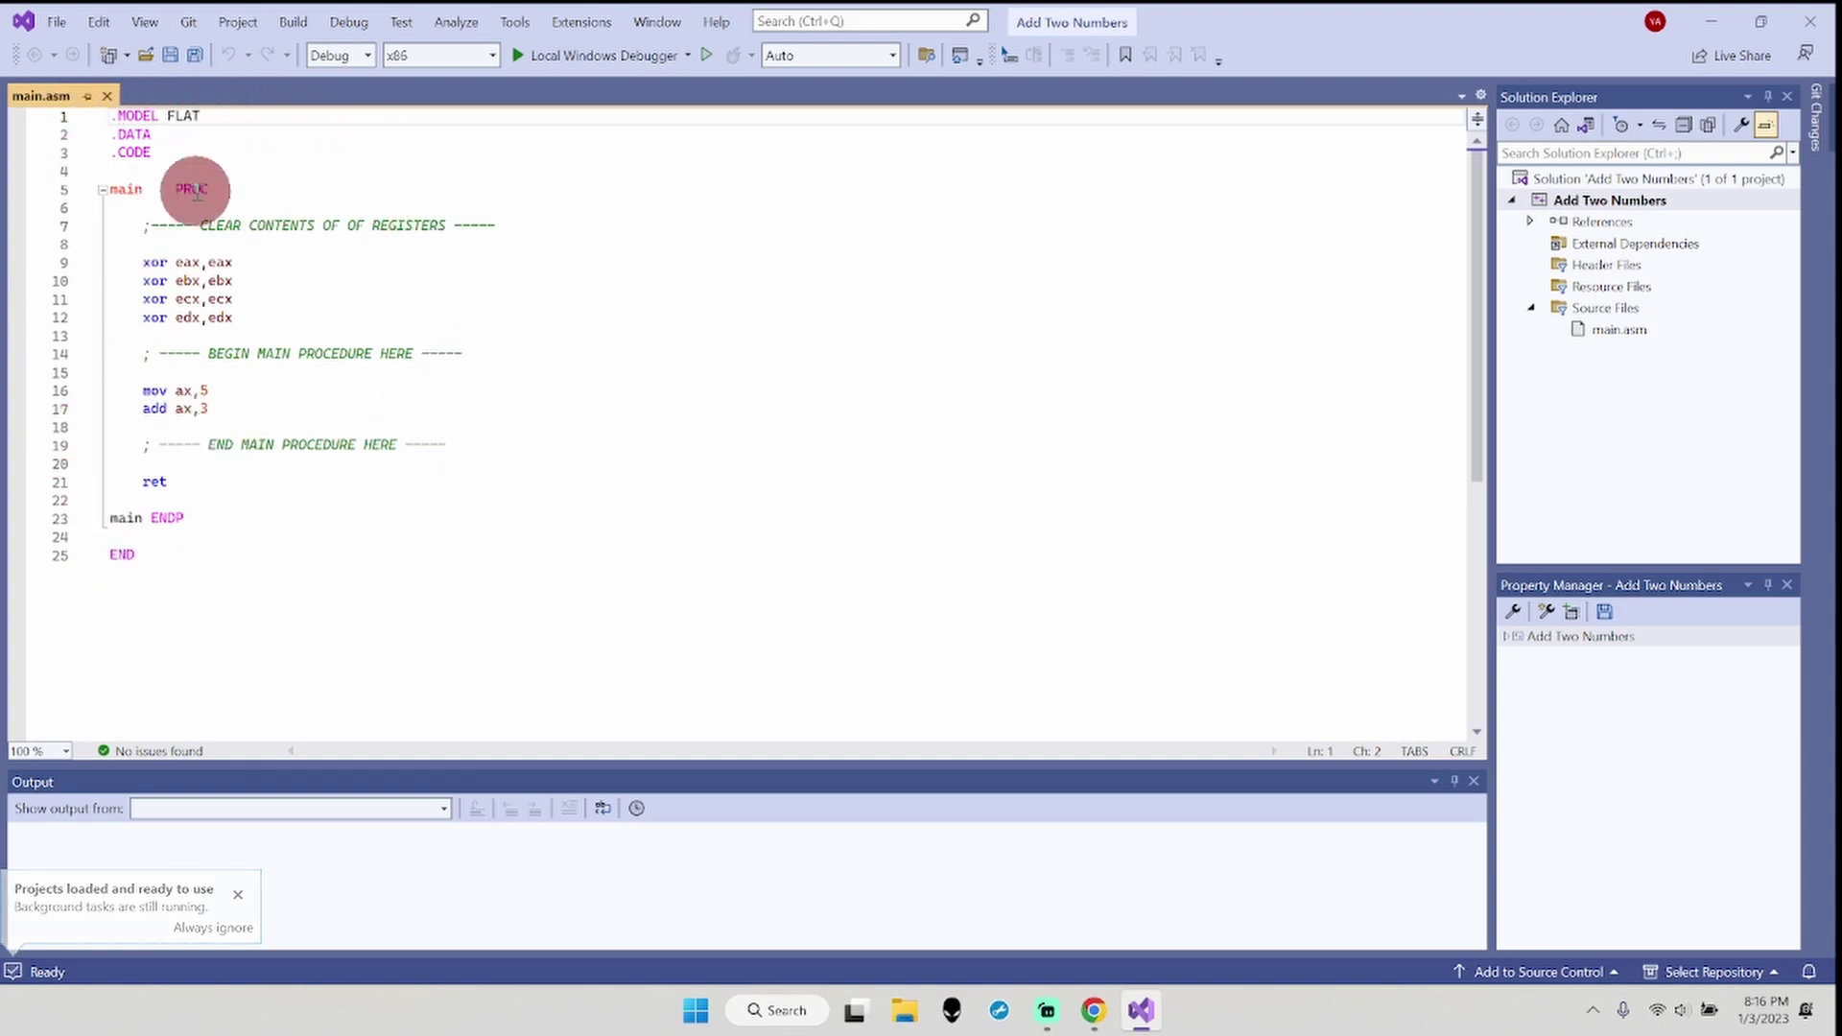
# - Examine the syntax colouring in main.asm and open the extension manager
pyautogui.moveTo(241, 254)
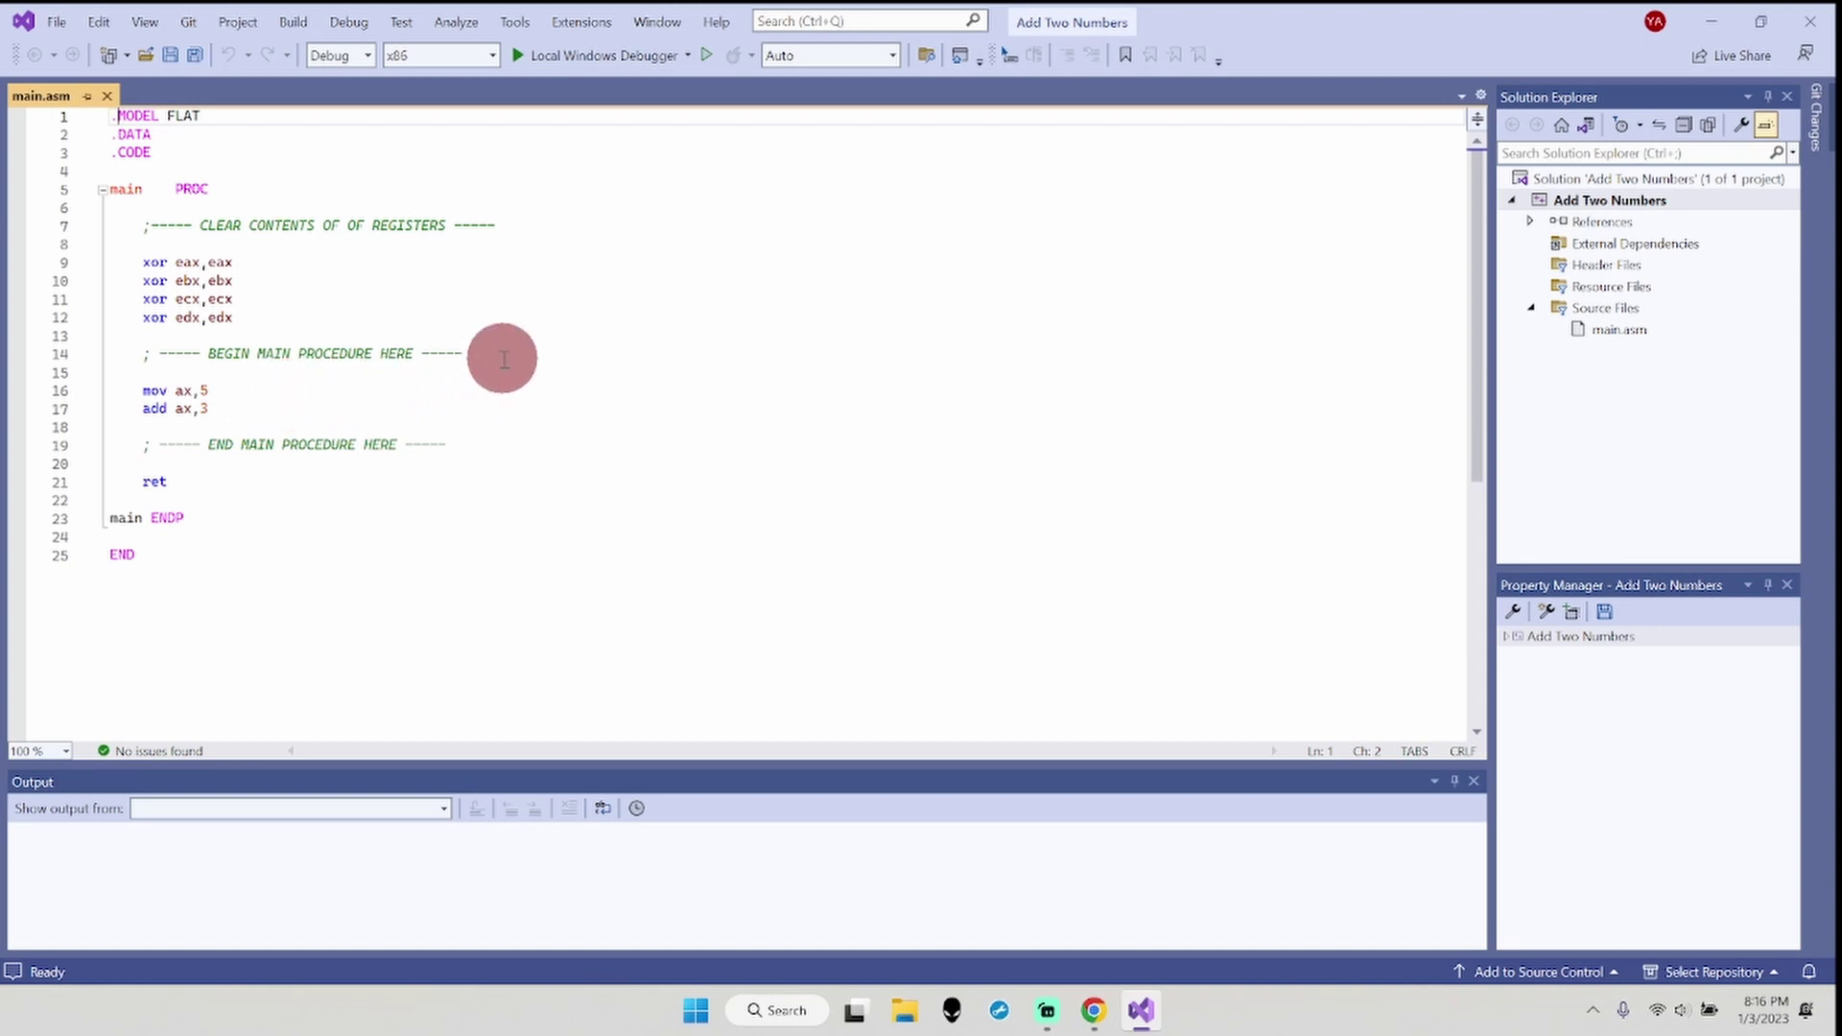
pyautogui.click(575, 23)
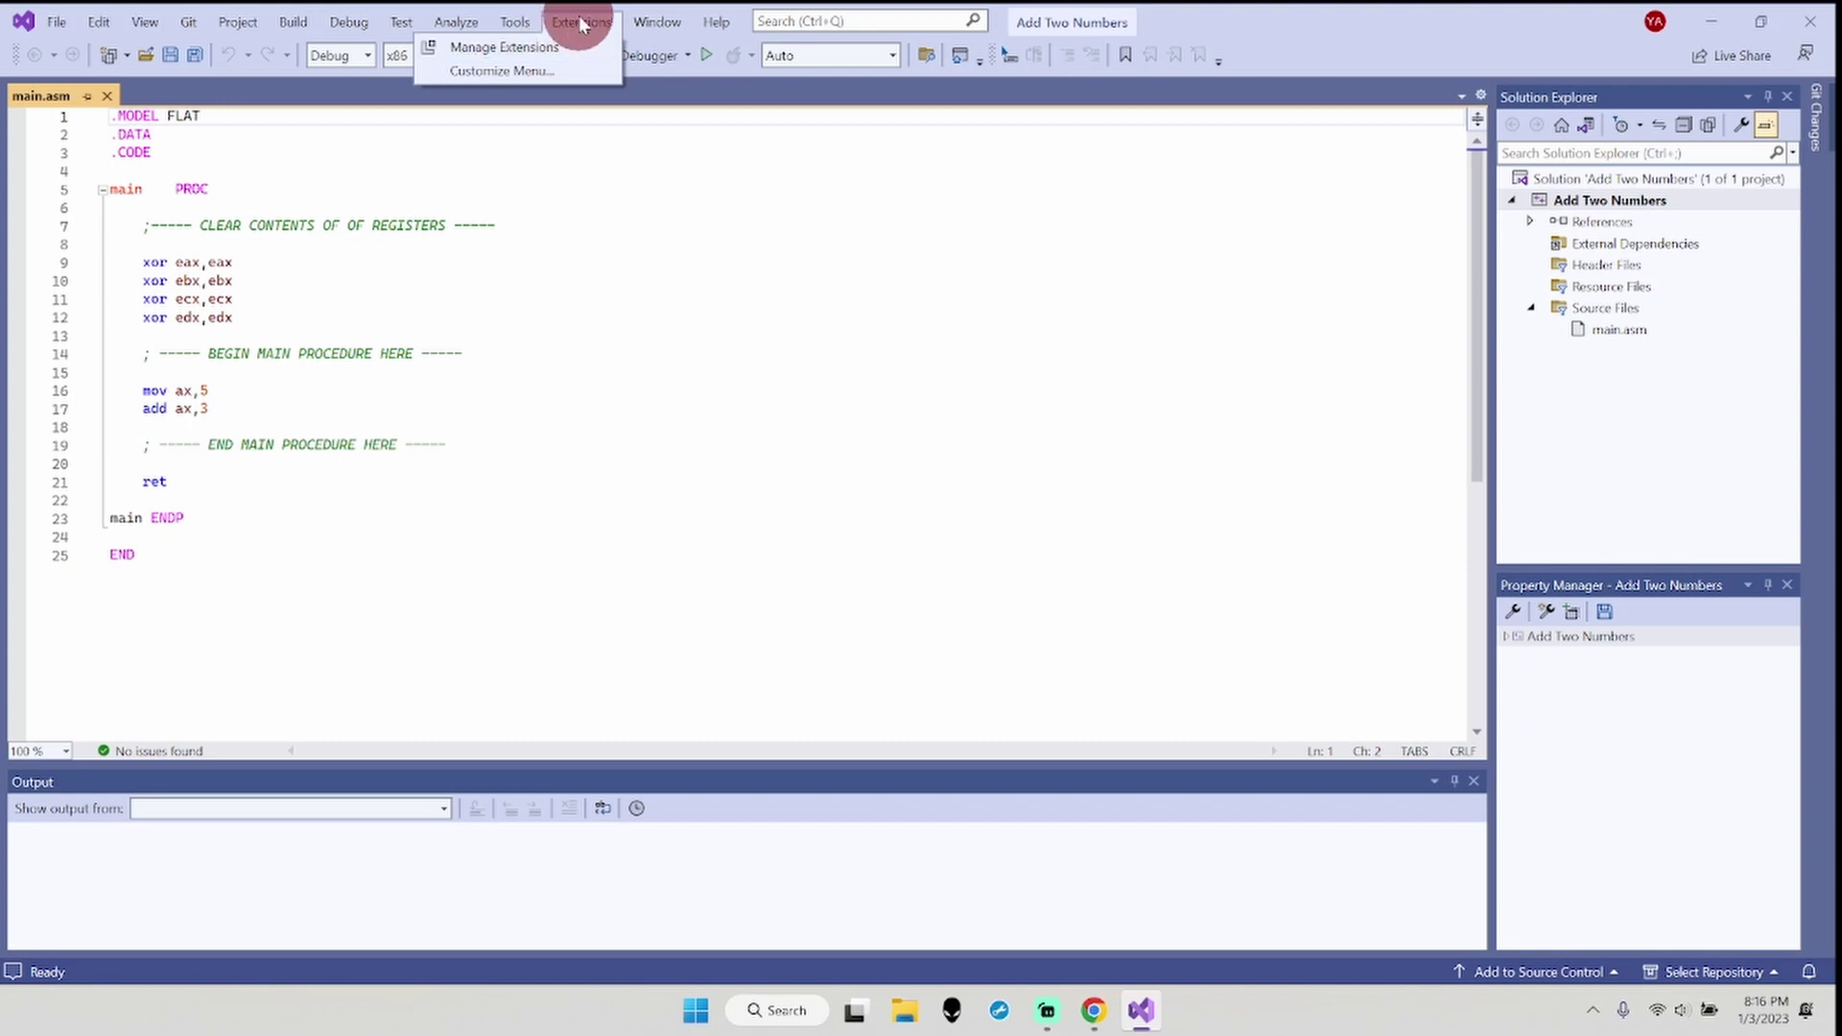
pyautogui.click(573, 42)
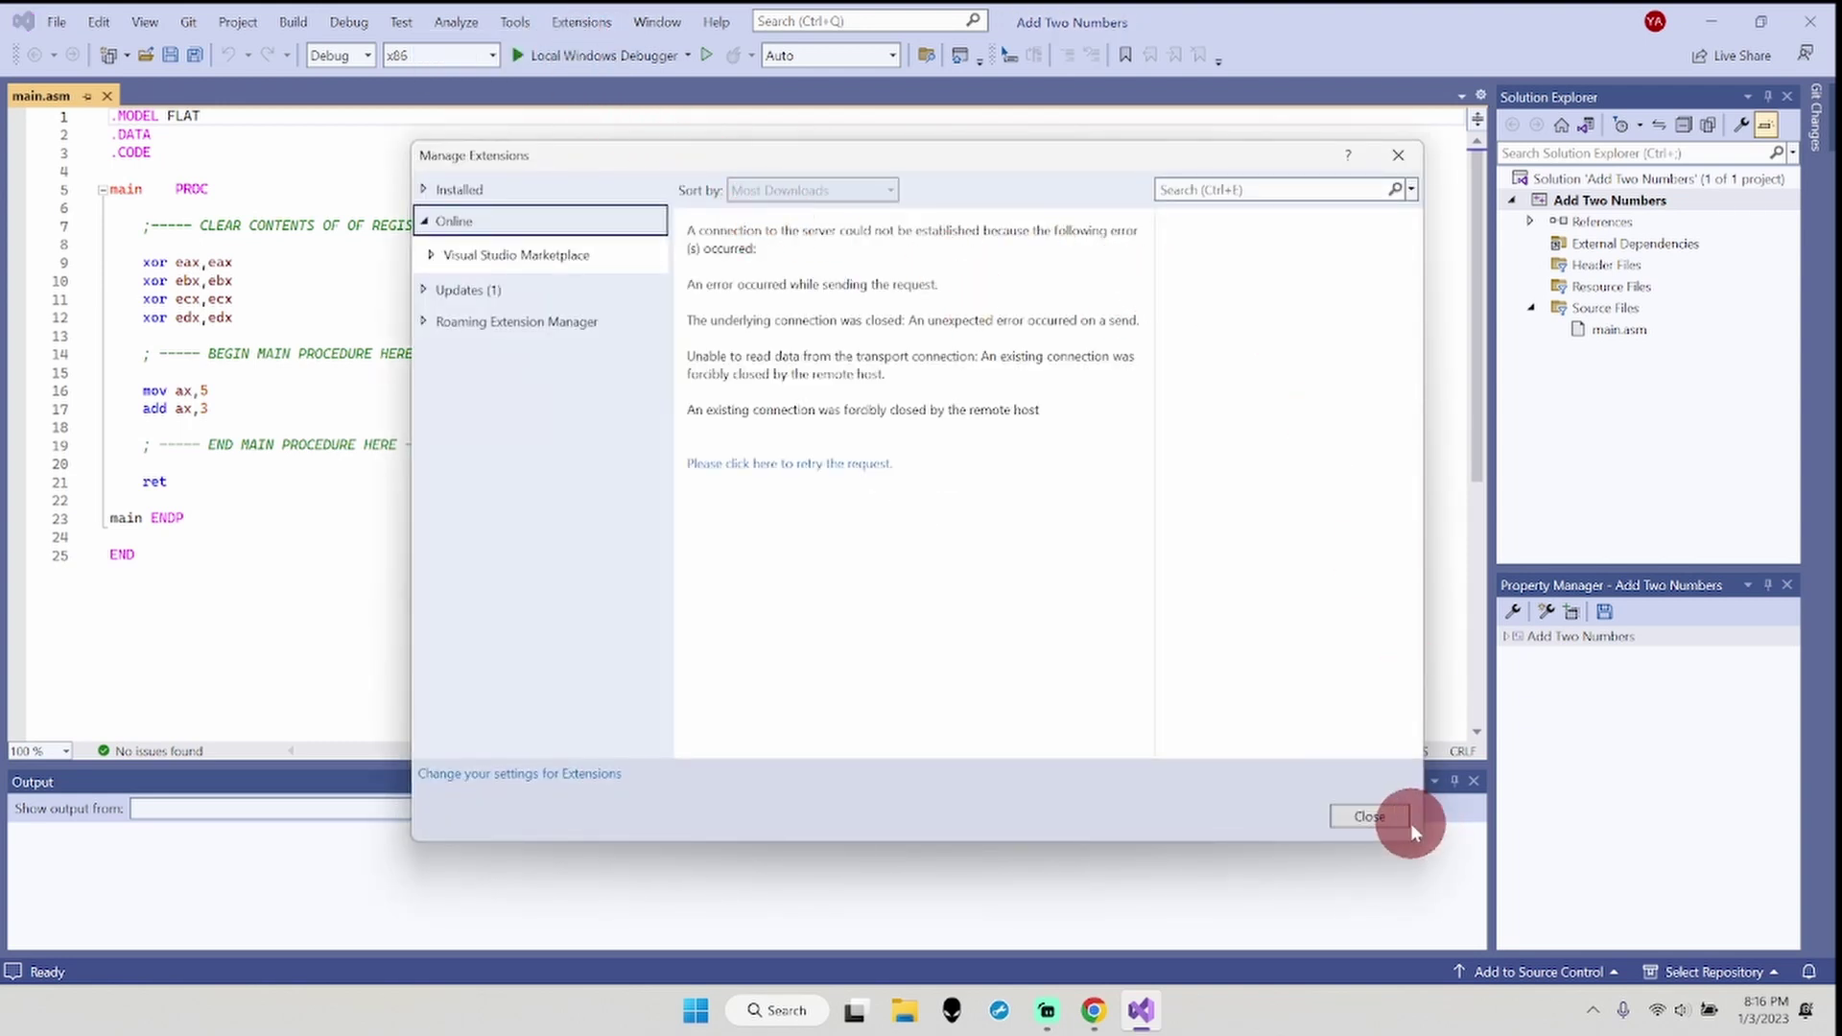
# - Reopen the extension manager and retry the check for extension updates from the Visual Studio Marketplace
pyautogui.click(1370, 817)
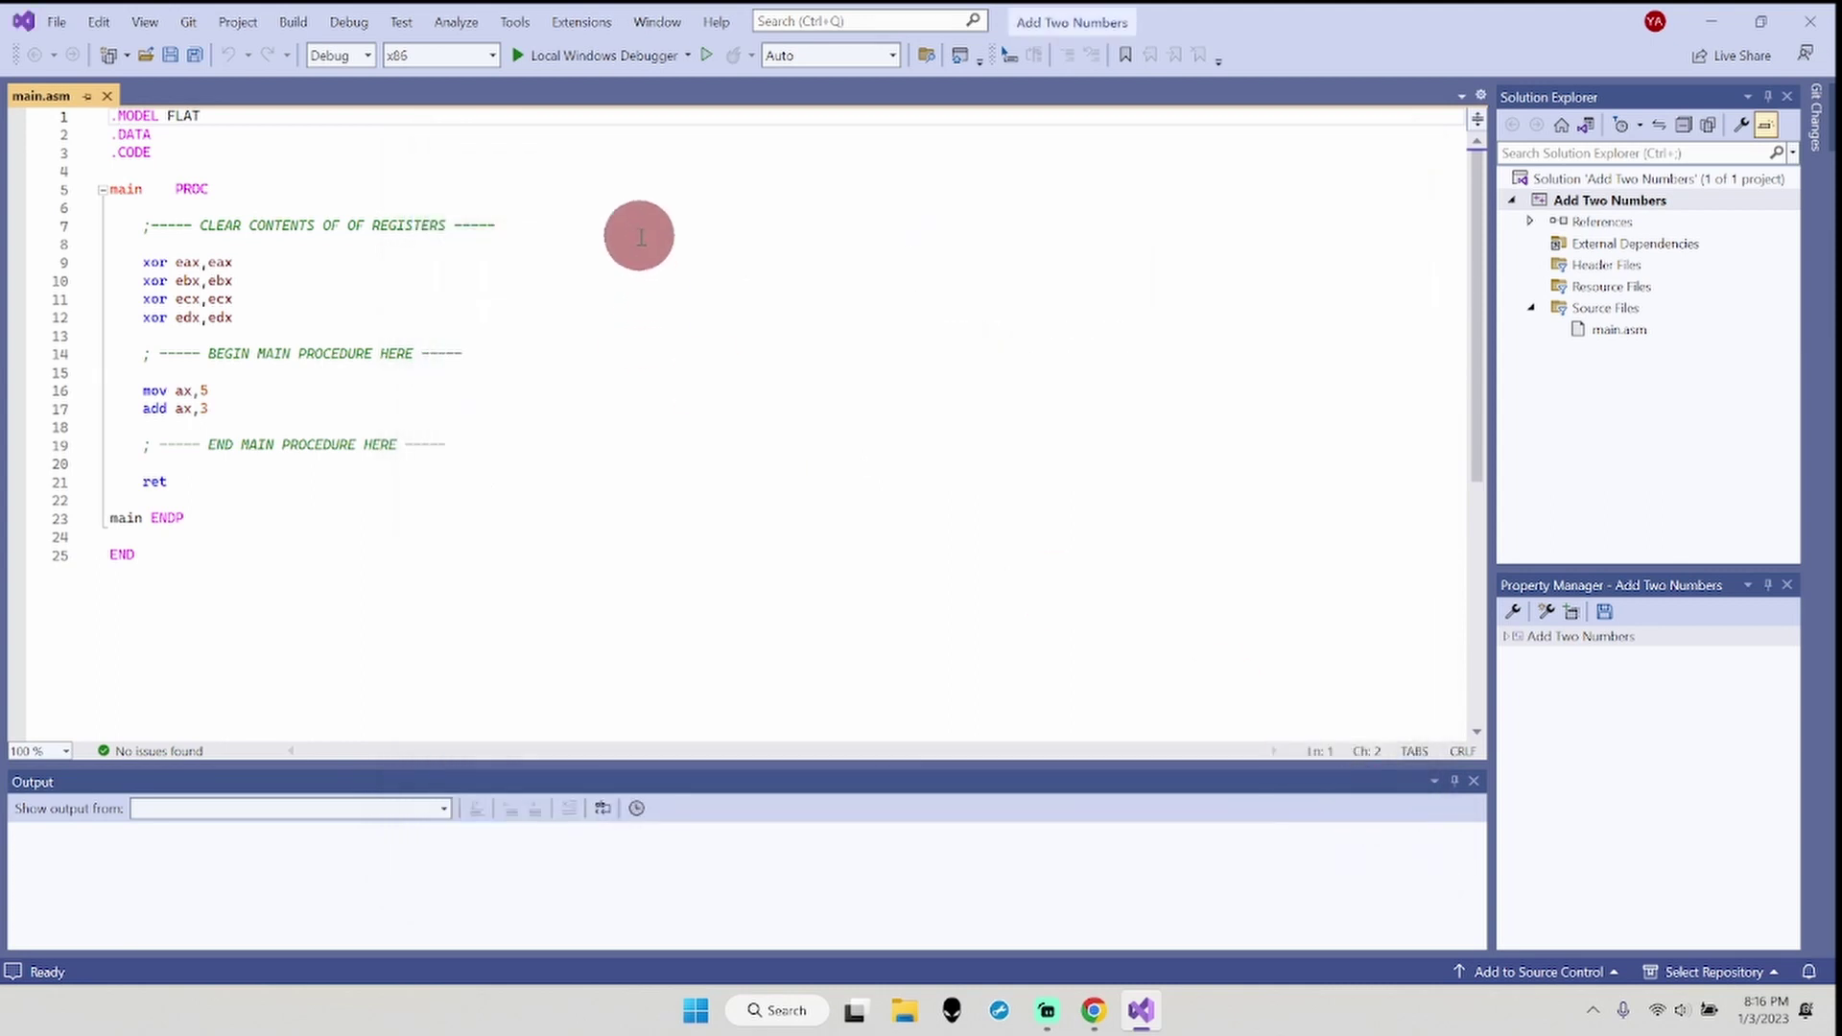
pyautogui.click(574, 20)
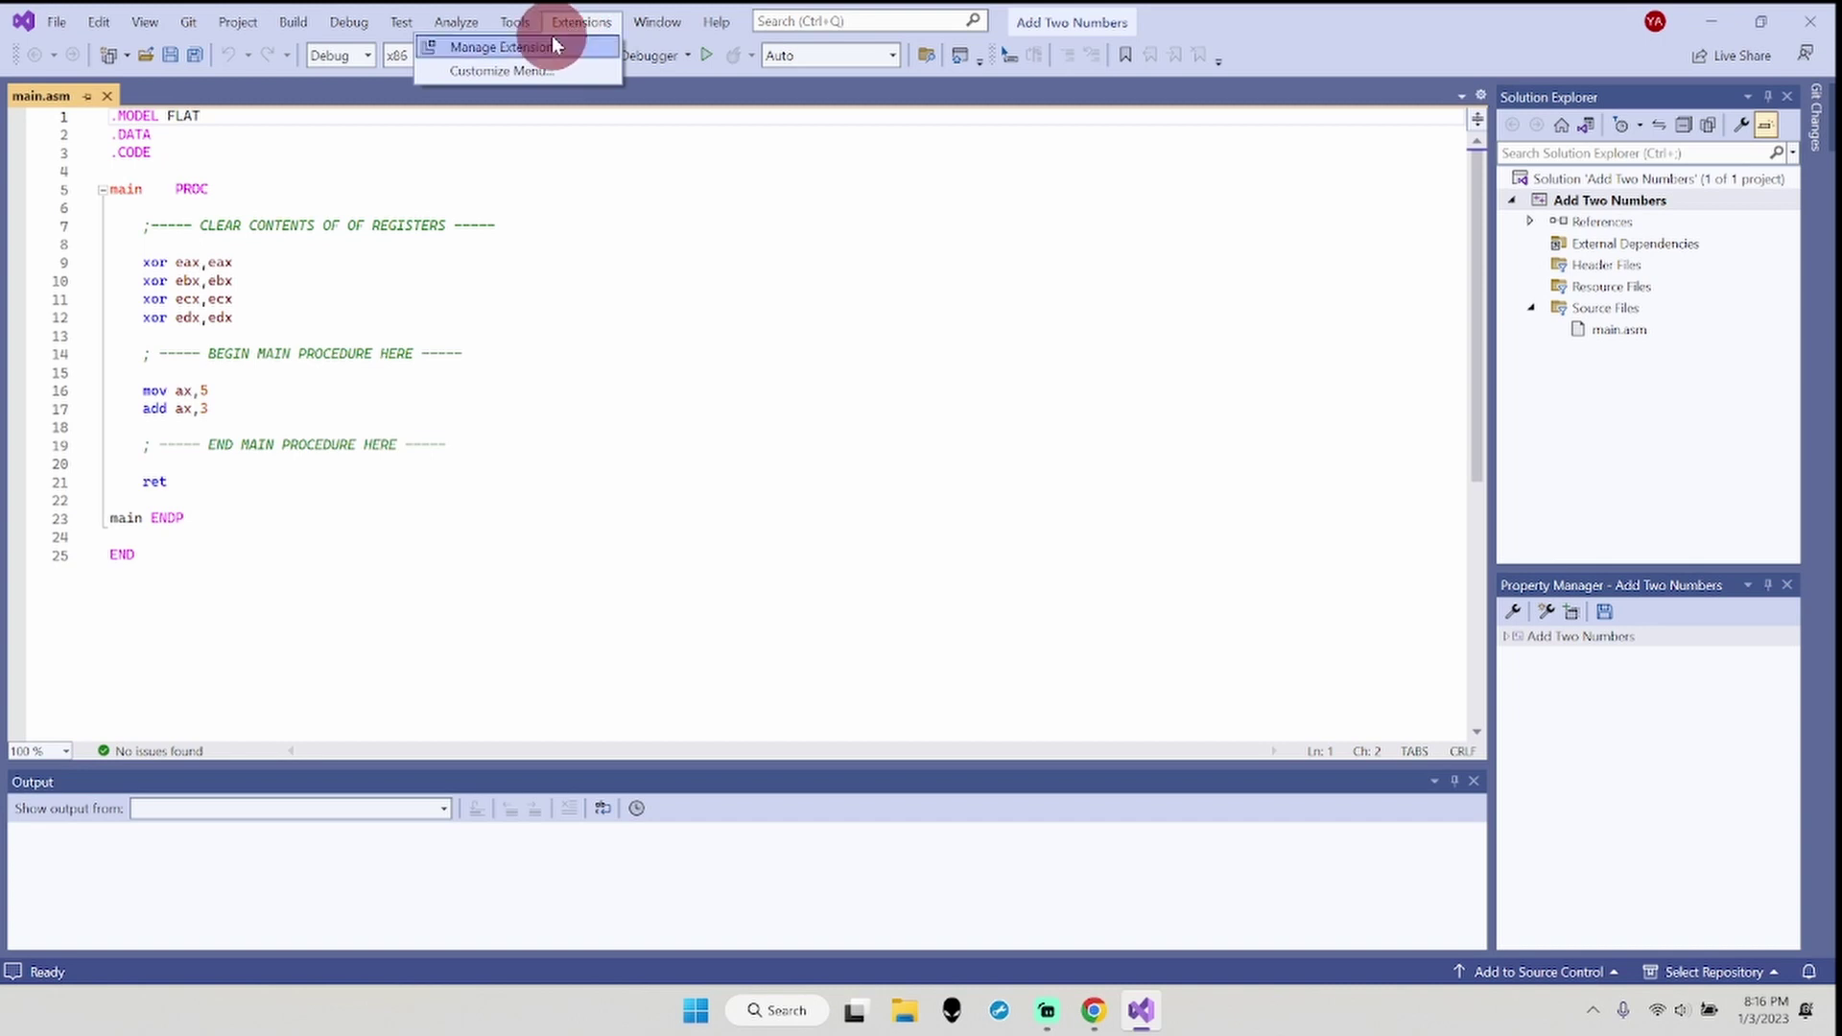
pyautogui.click(551, 36)
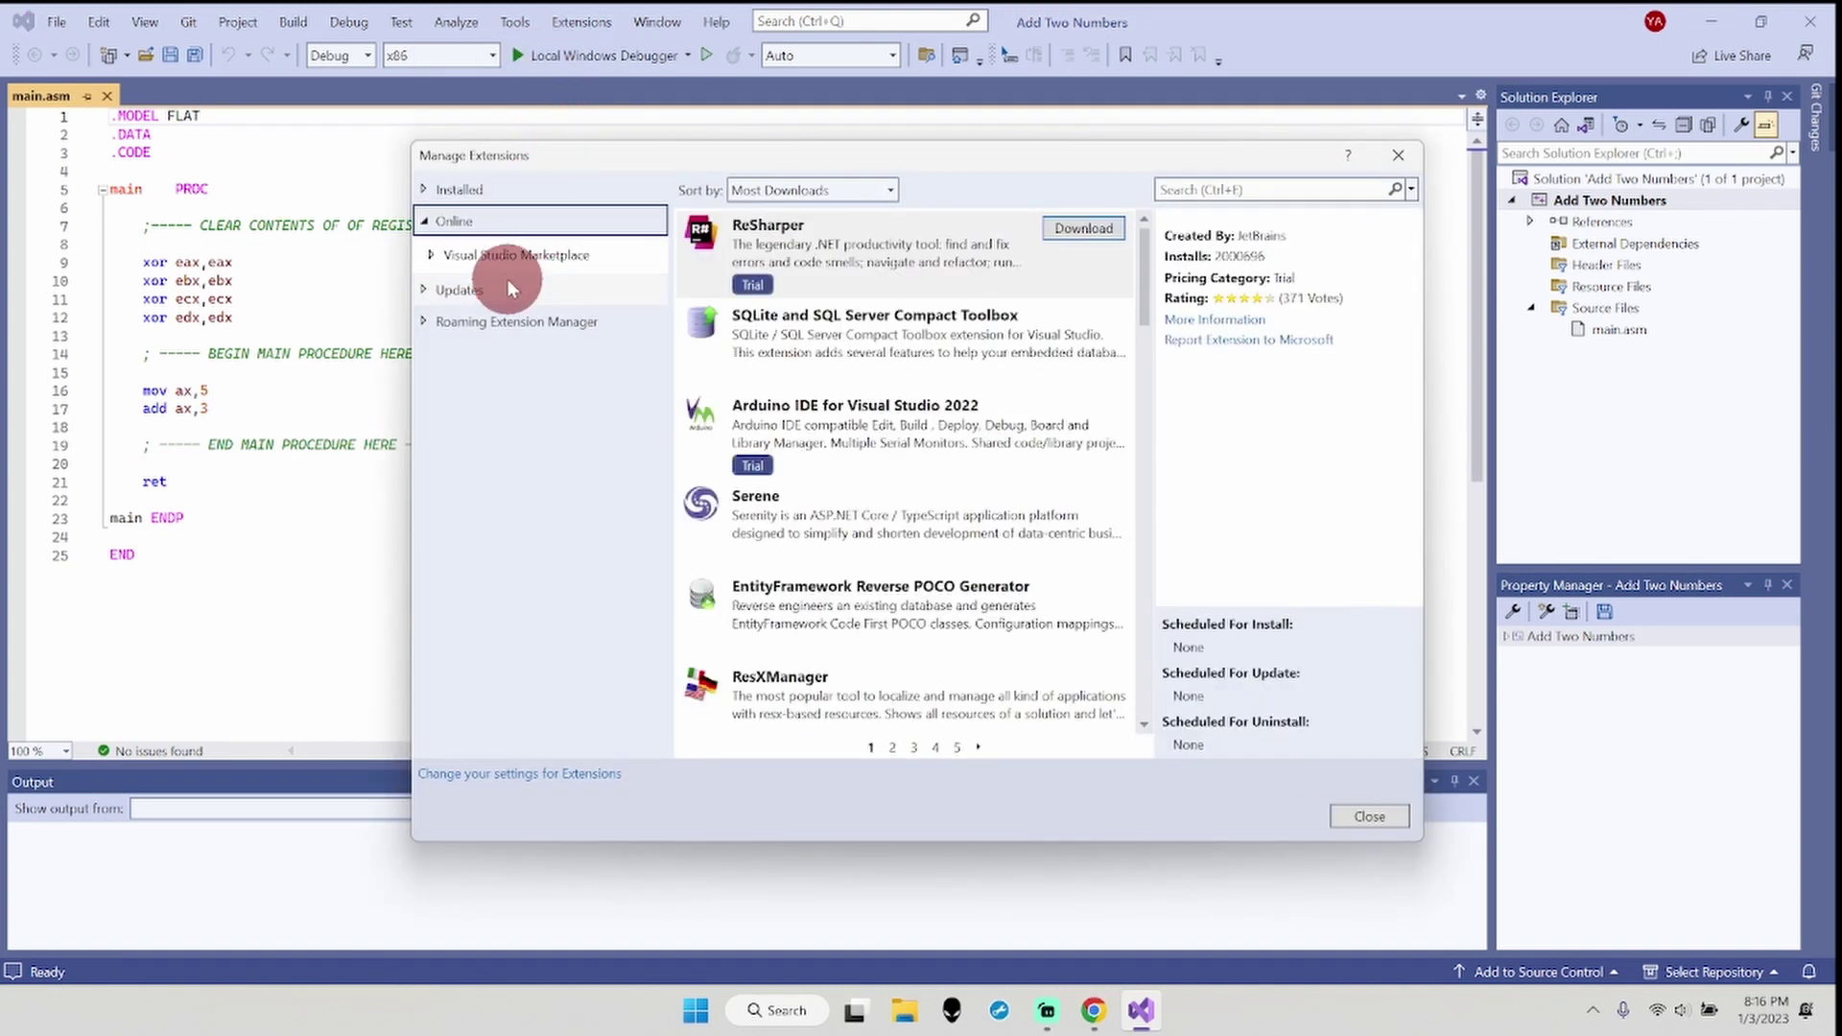
pyautogui.click(503, 288)
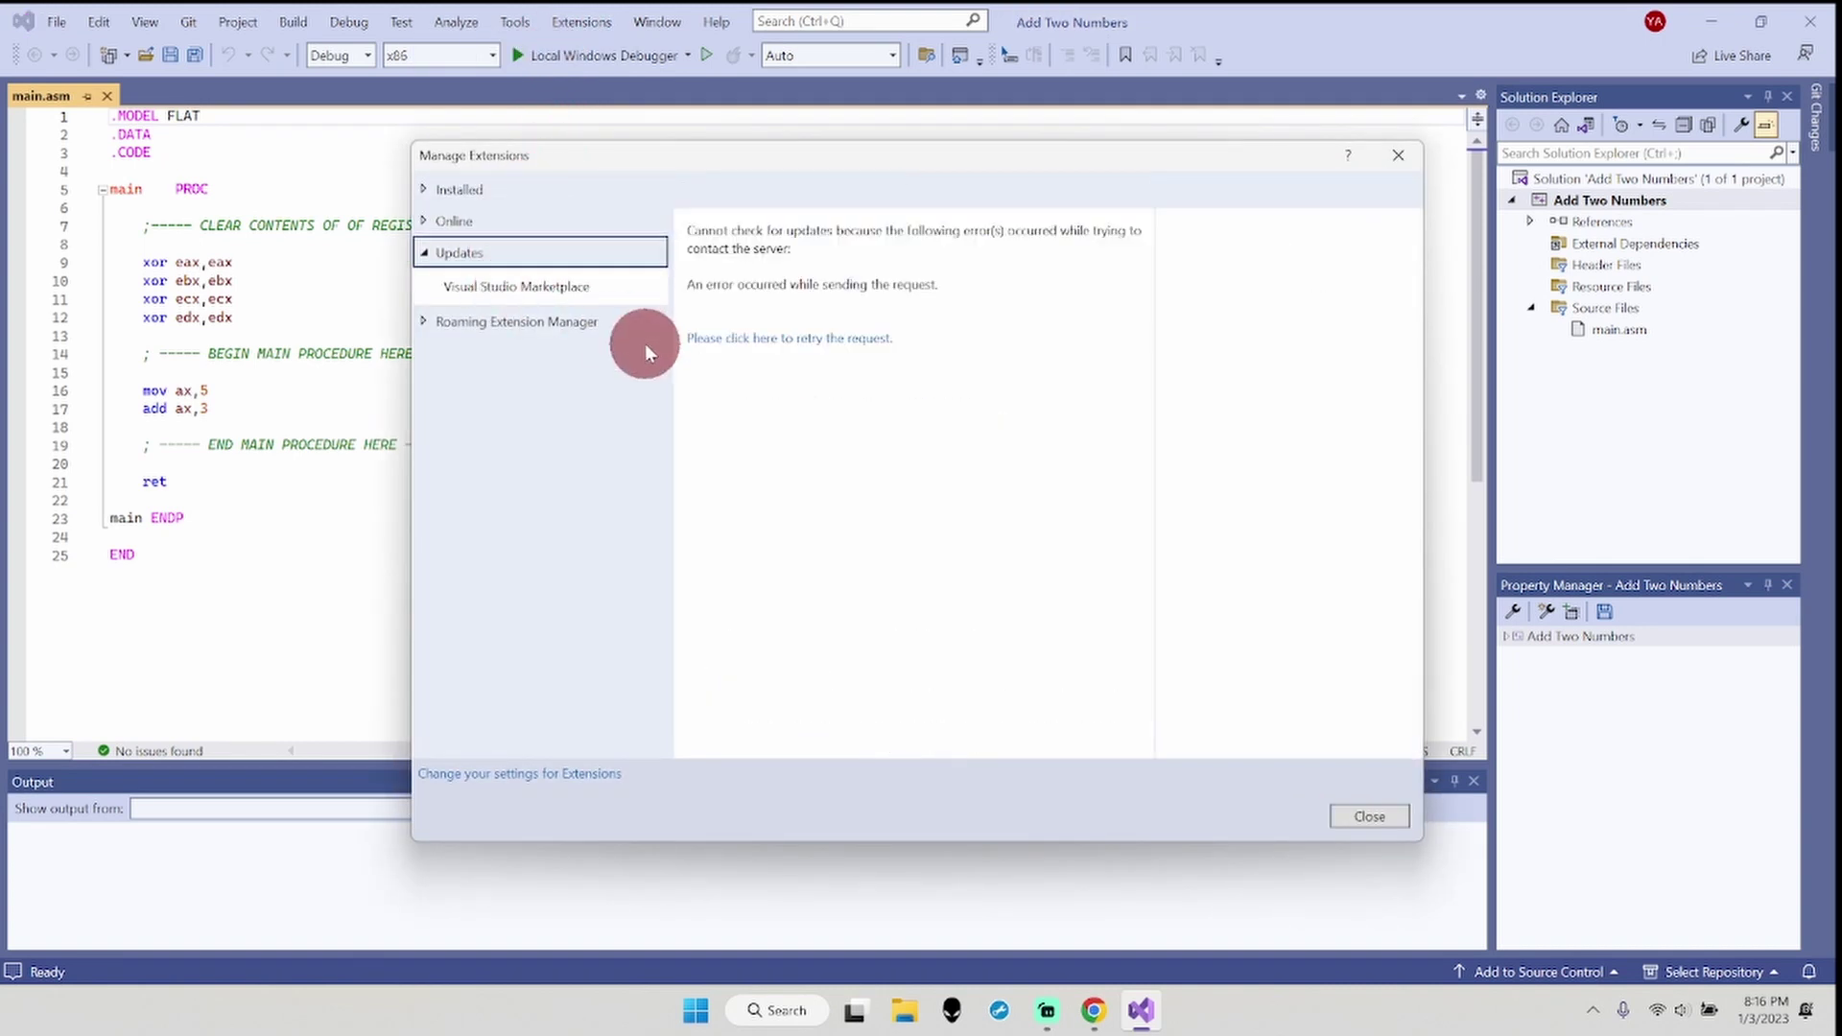
pyautogui.click(515, 284)
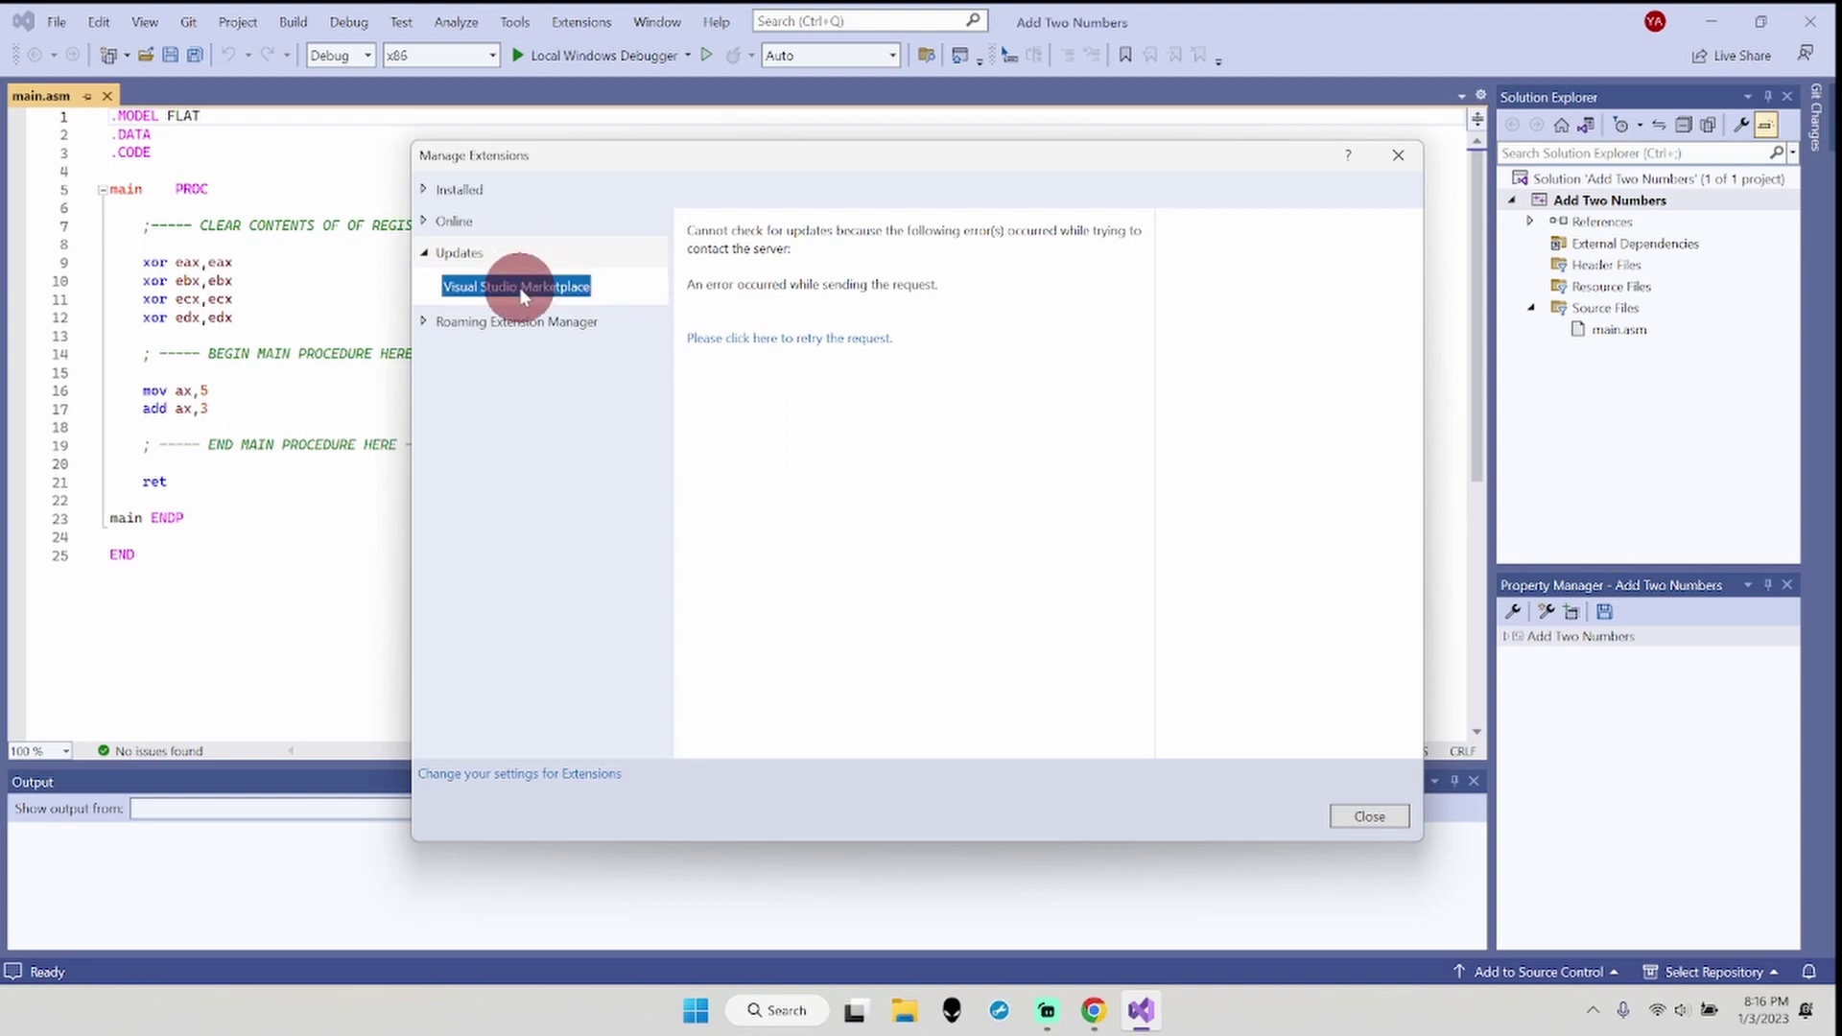
pyautogui.click(760, 335)
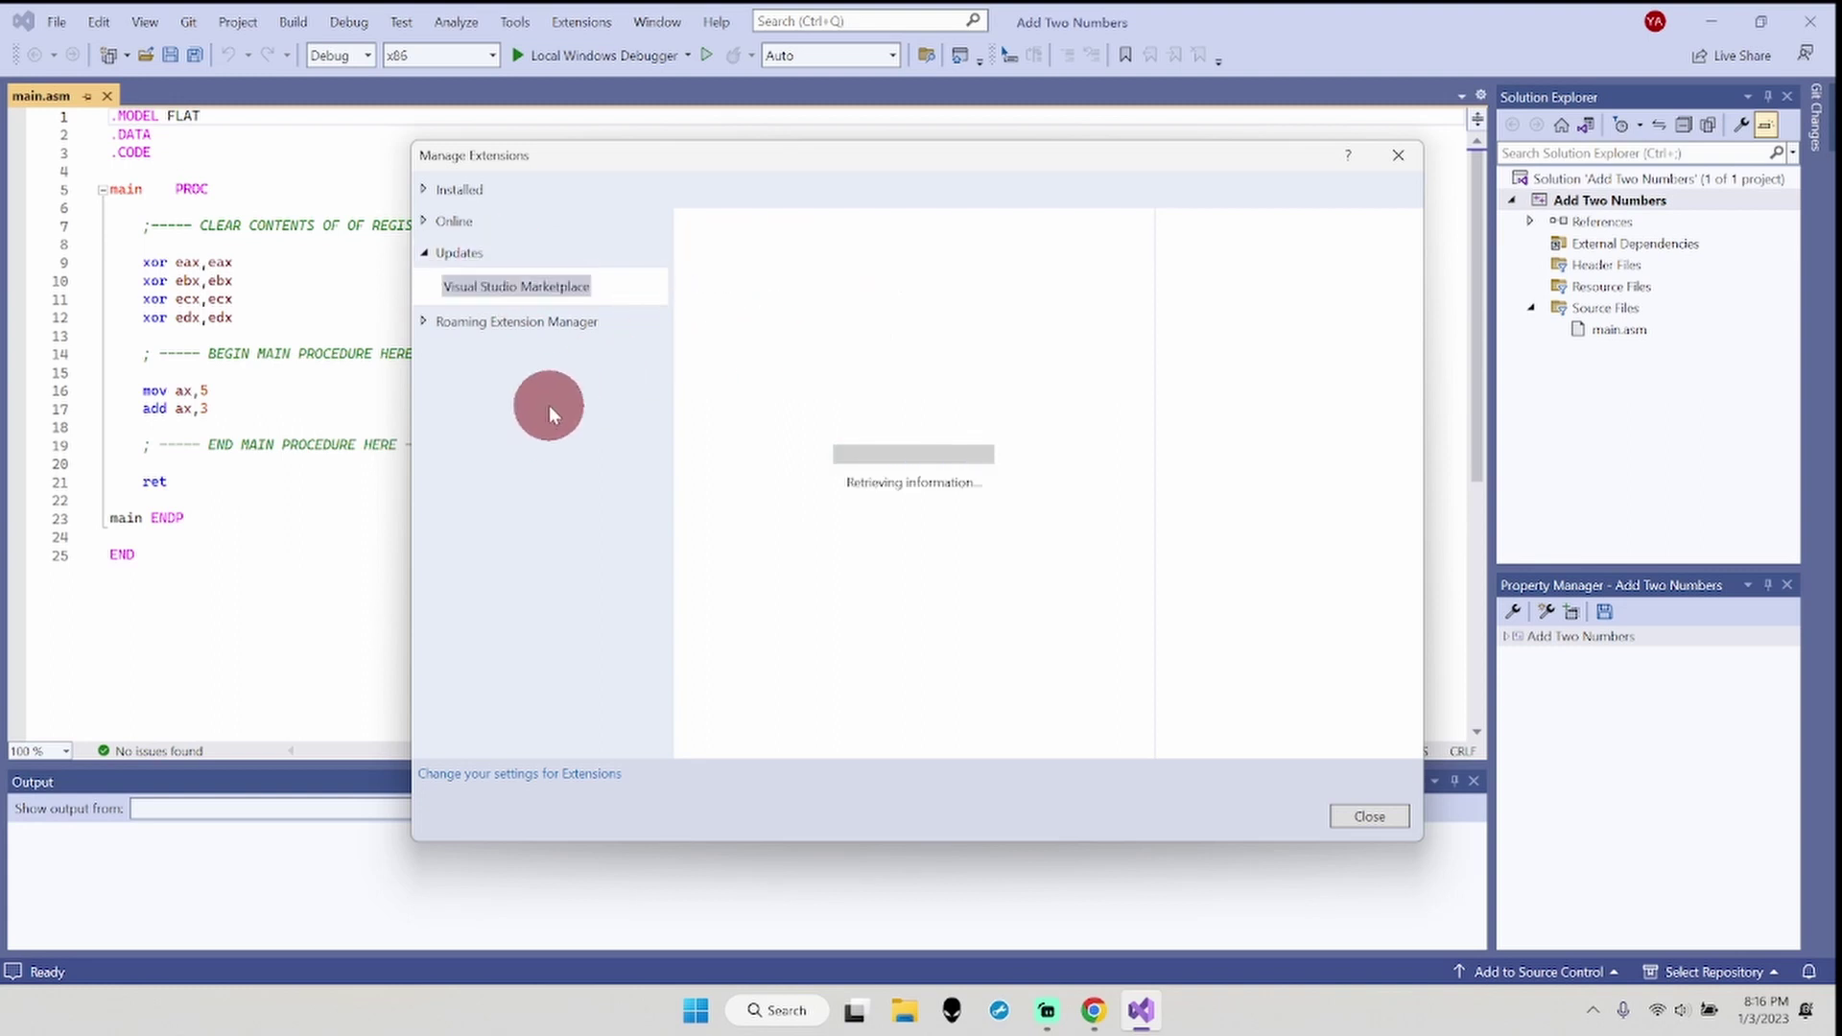
# - Check the installed extensions and the available extension updates, ending on the installed list with AsmDude2022
pyautogui.click(451, 188)
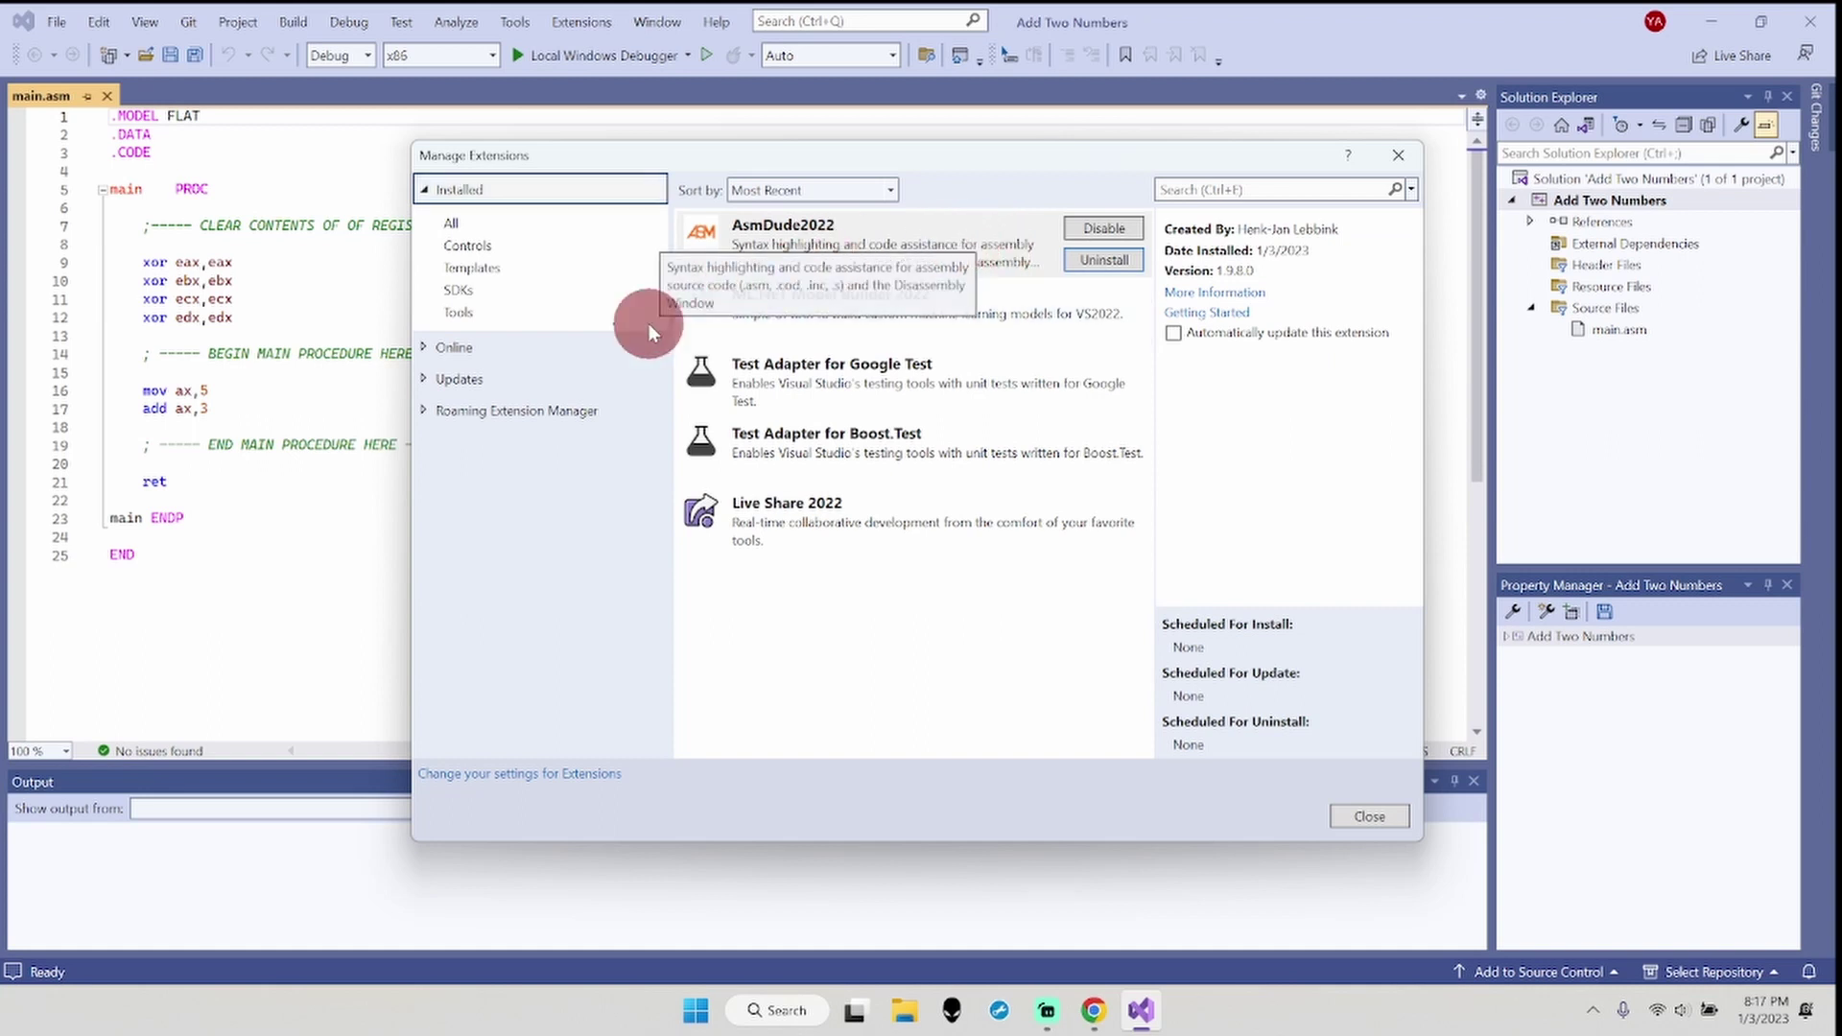
pyautogui.click(487, 380)
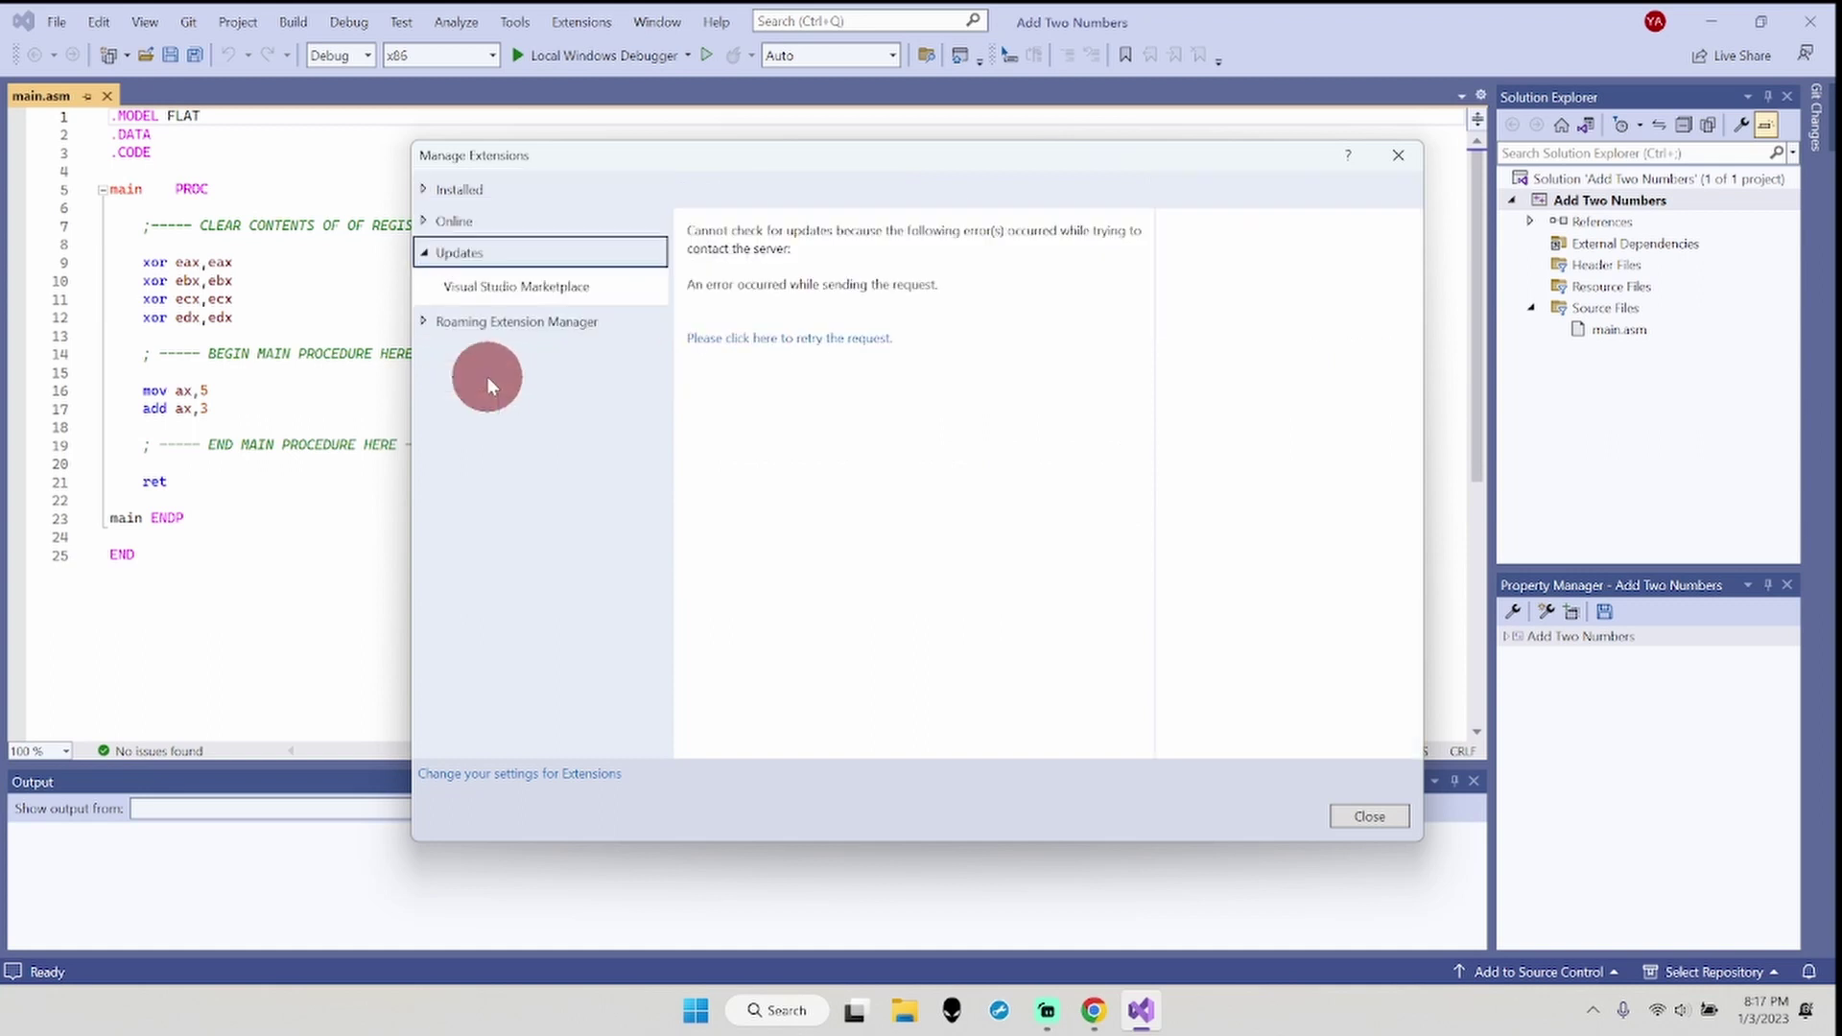
pyautogui.click(771, 338)
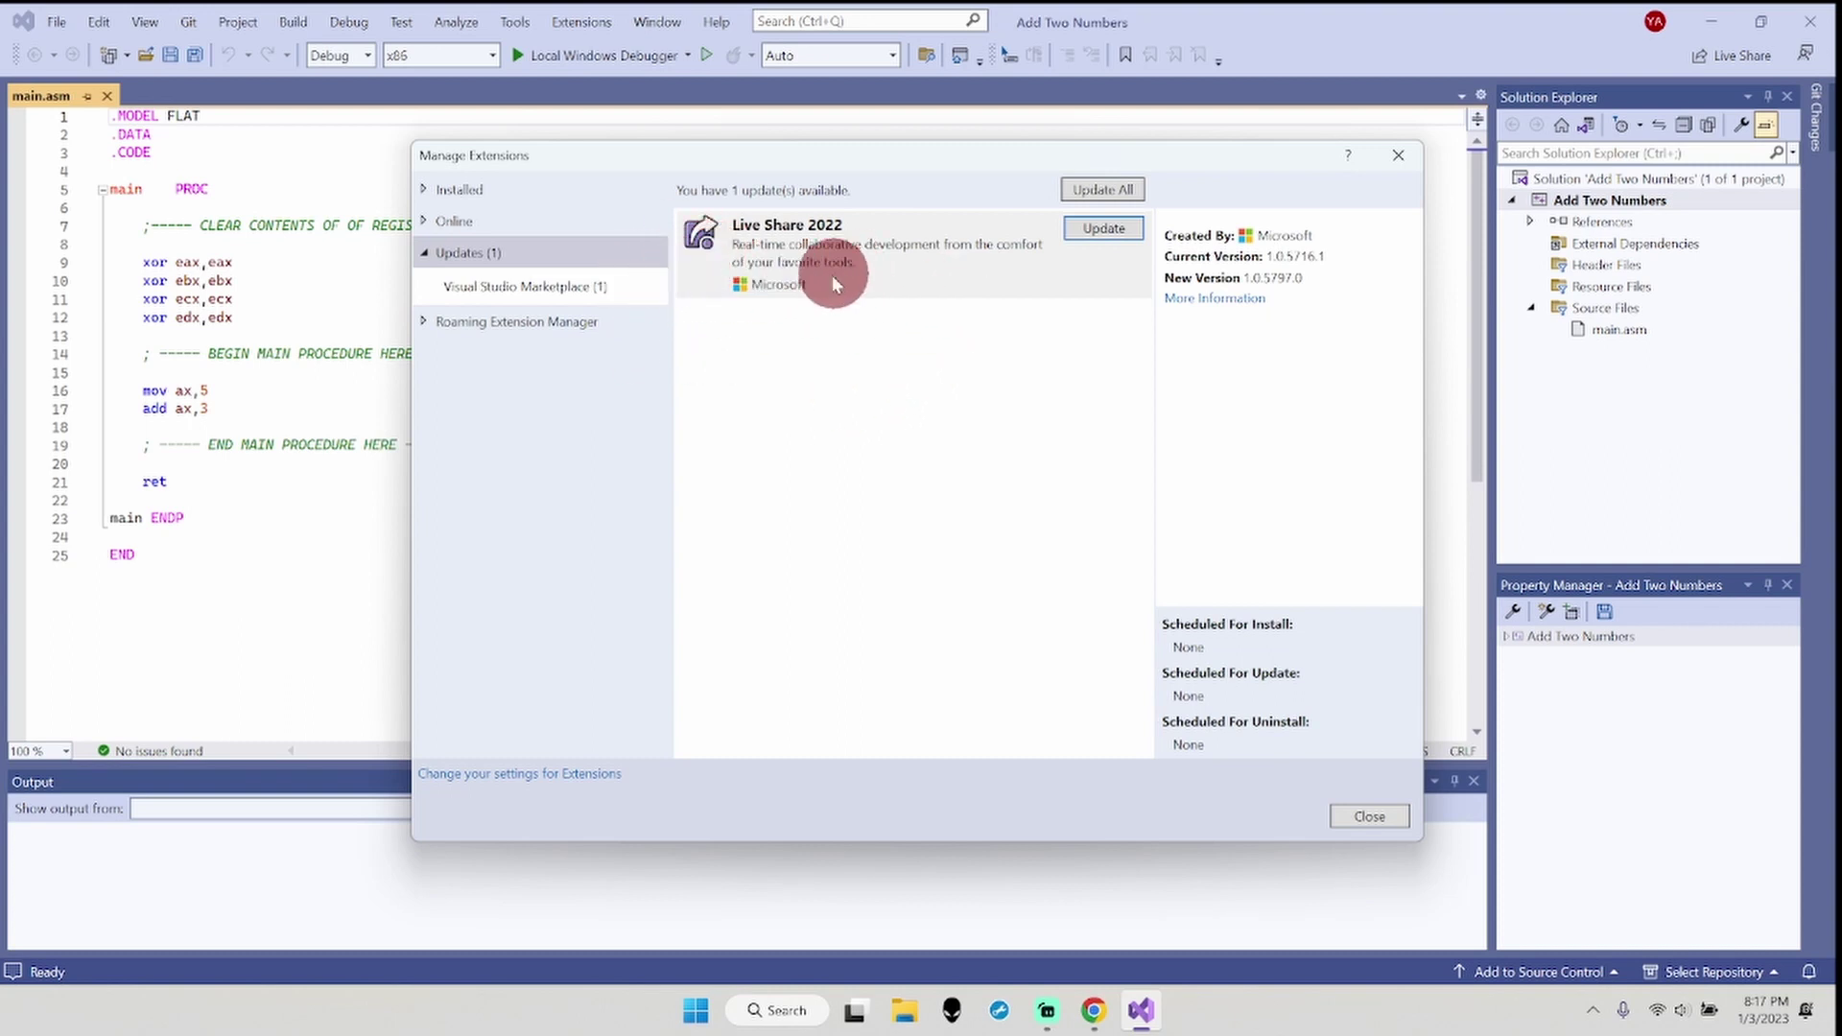
pyautogui.click(480, 188)
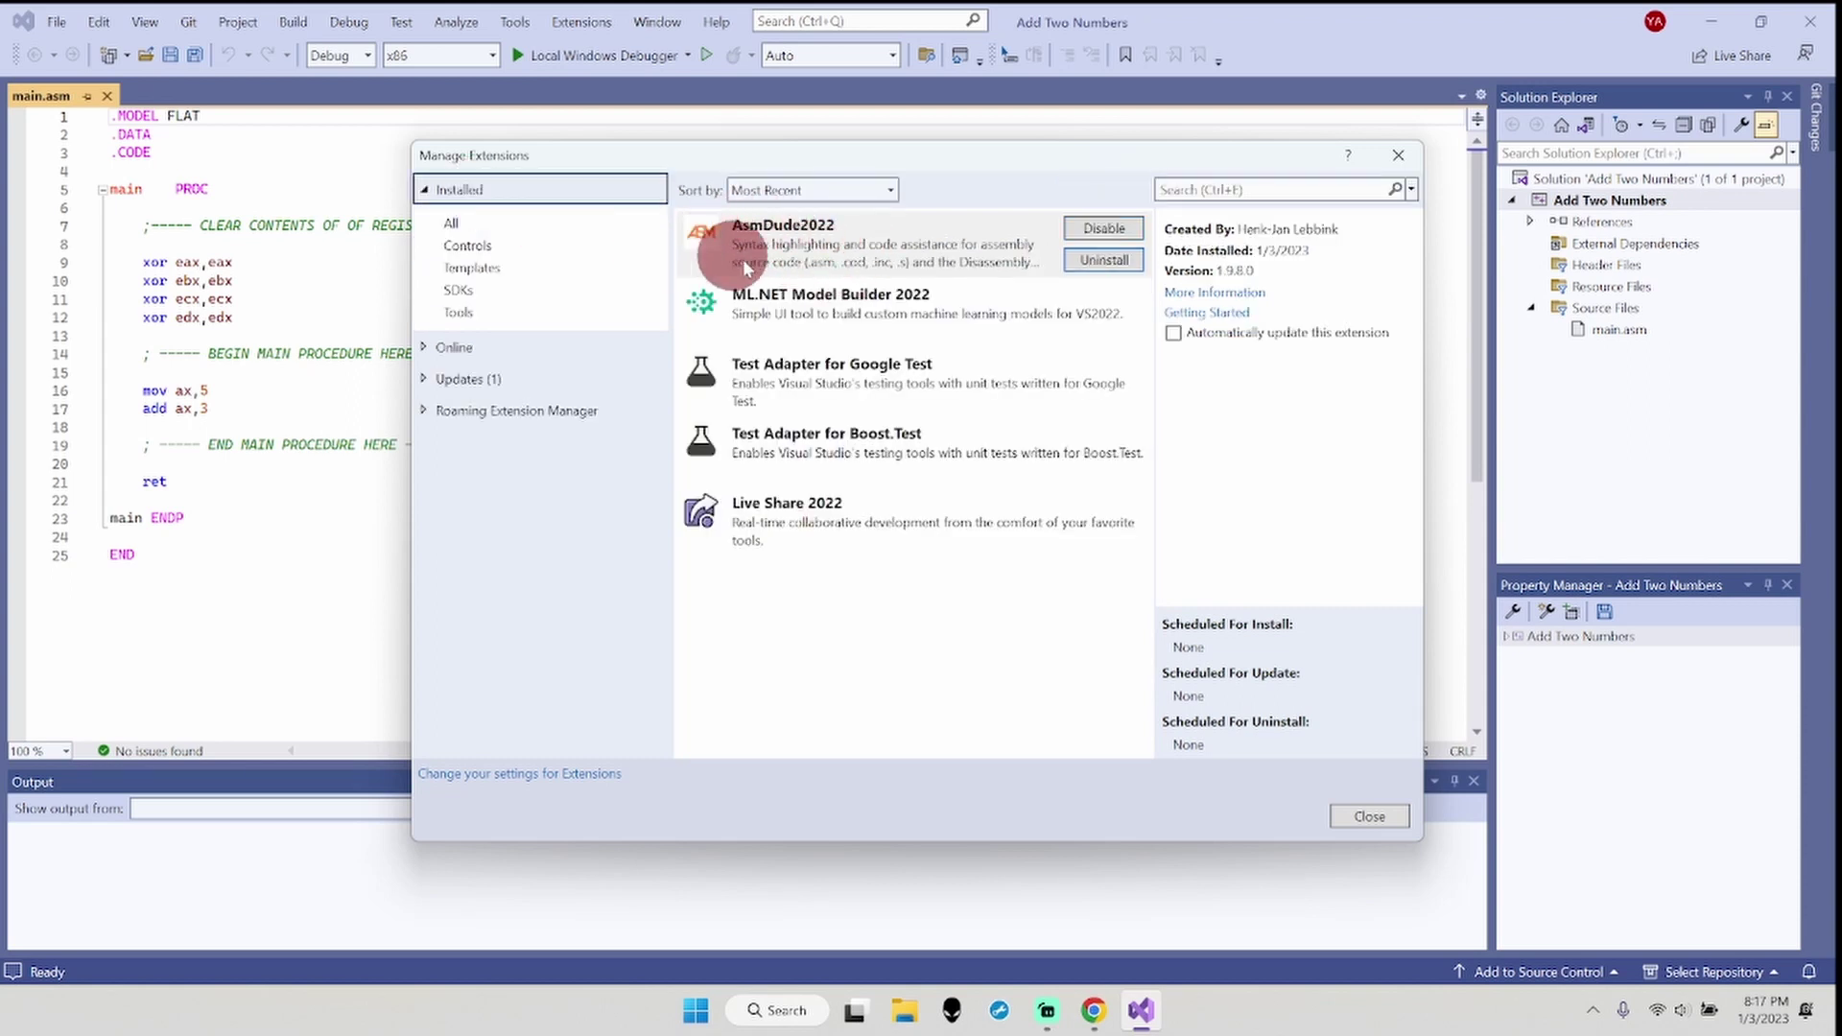